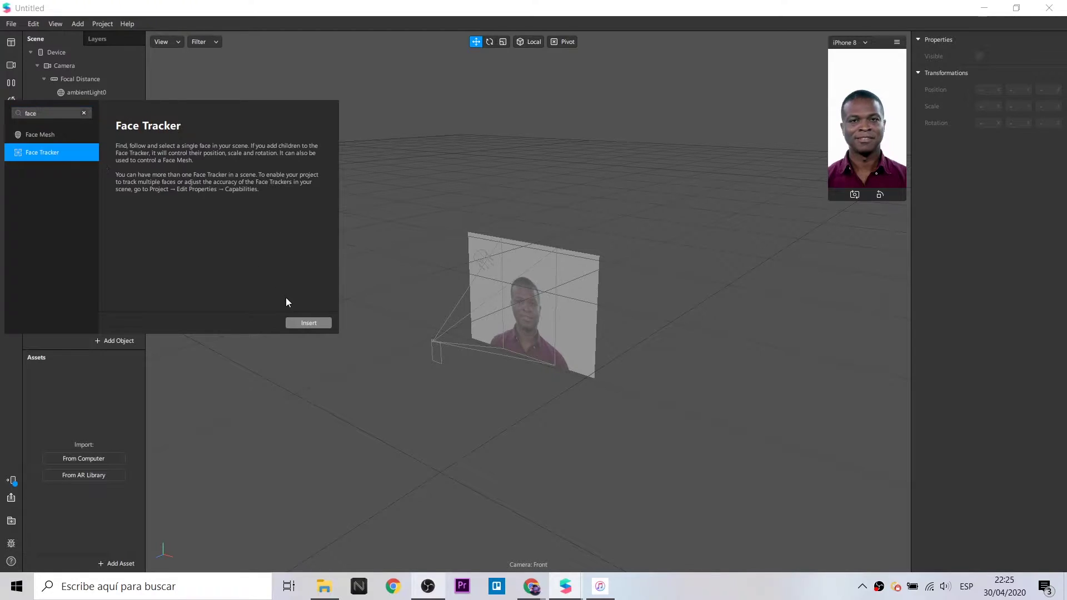
Insert a Face Tracker into the scene and add a Null Object as its child.
left_click(309, 323)
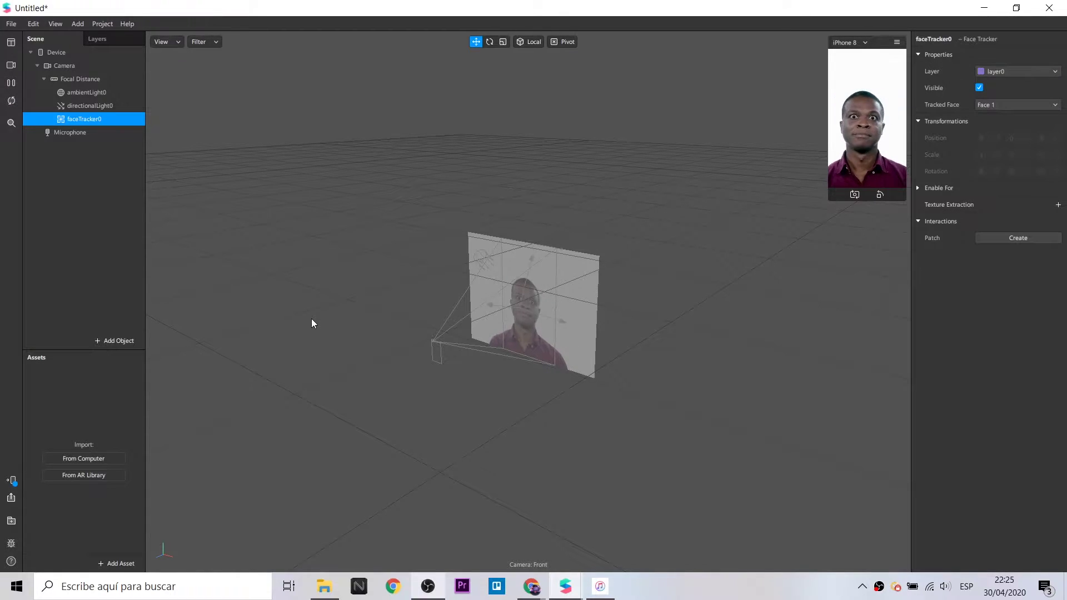
right_click(120, 118)
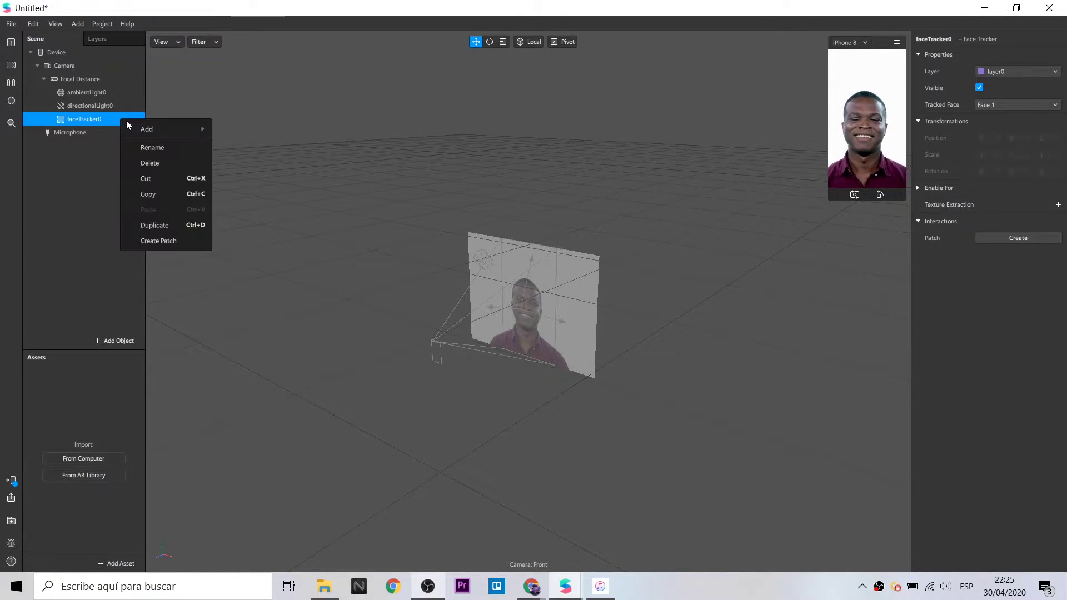
mouse_move(130, 126)
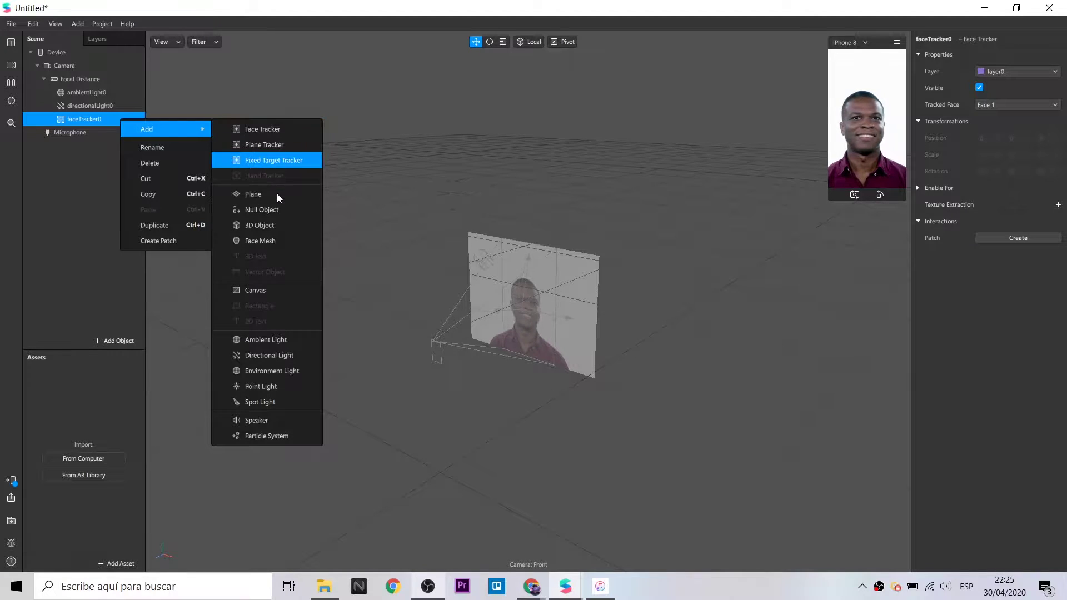
left_click(282, 209)
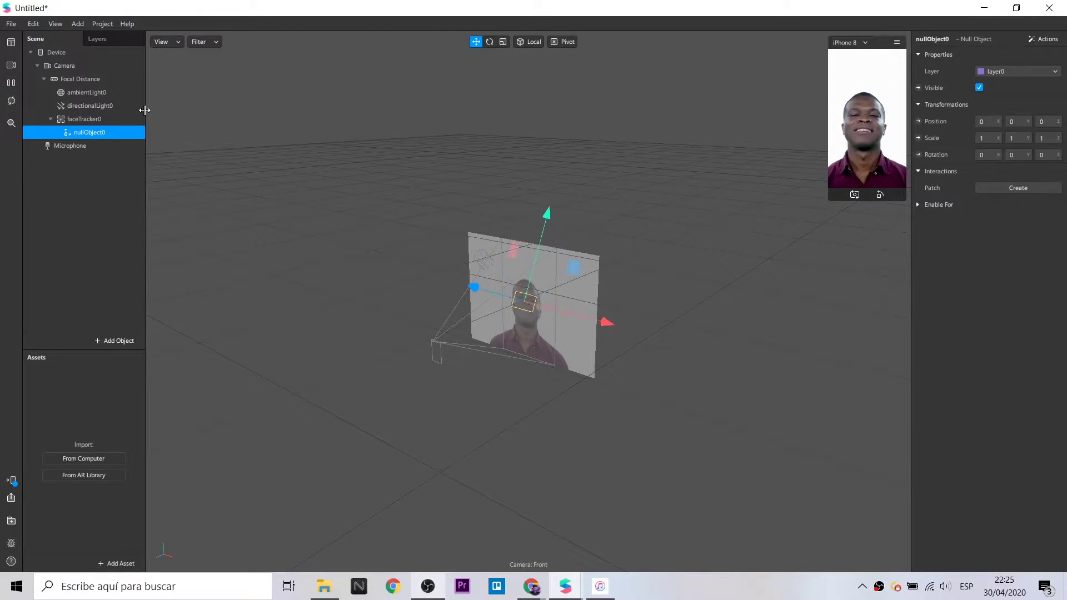
Add two planes as children of the null object under the face tracker.
right_click(99, 132)
mouse_move(133, 143)
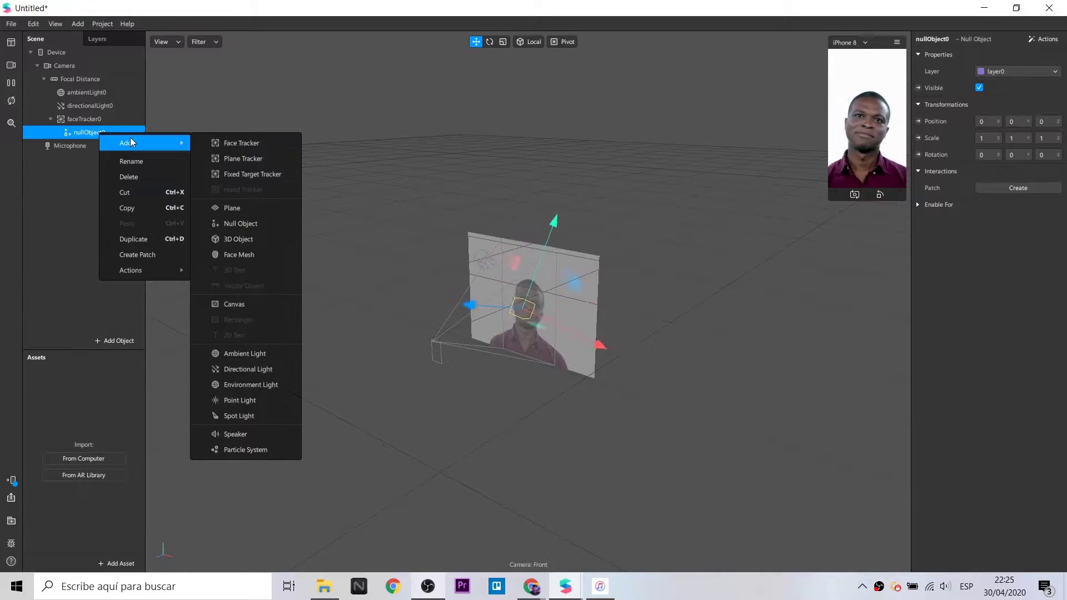
left_click(251, 209)
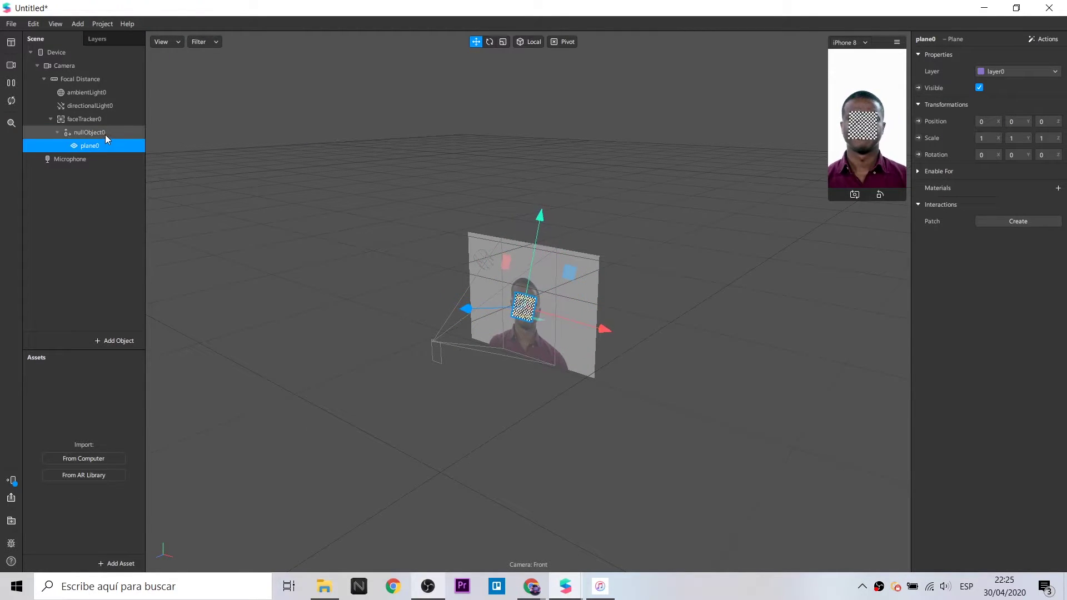
right_click(105, 135)
mouse_move(129, 144)
left_click(241, 204)
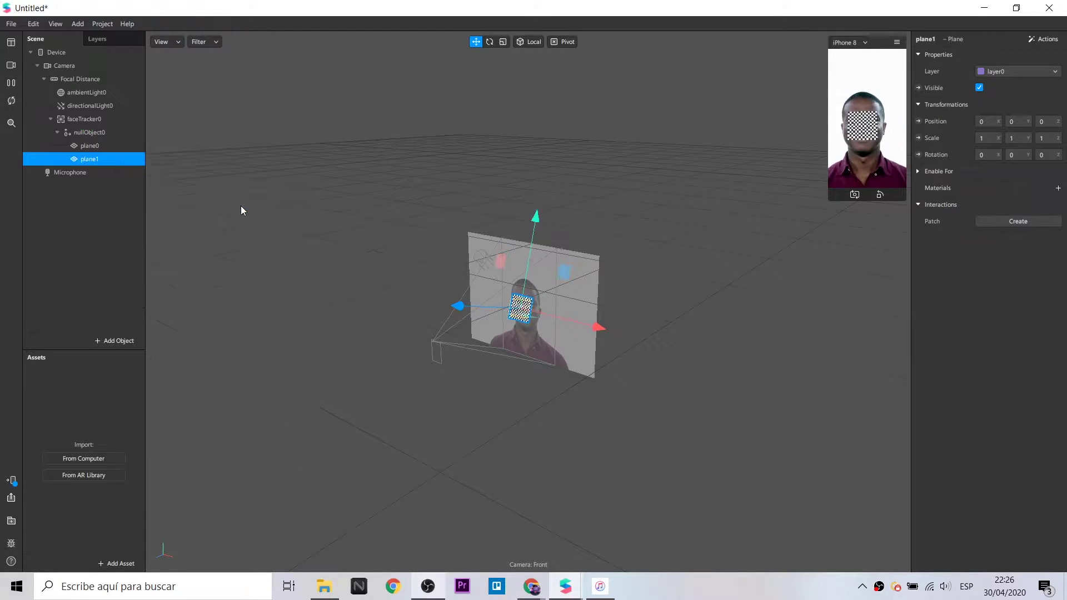
Create a material for the first plane and rename it plane0.
left_click(89, 145)
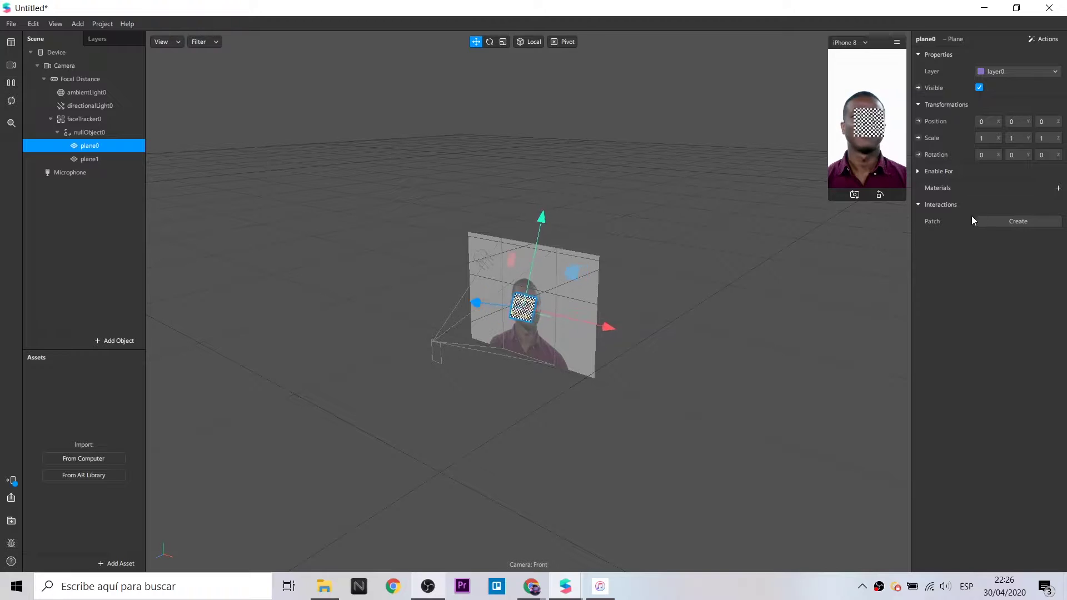
left_click(1058, 187)
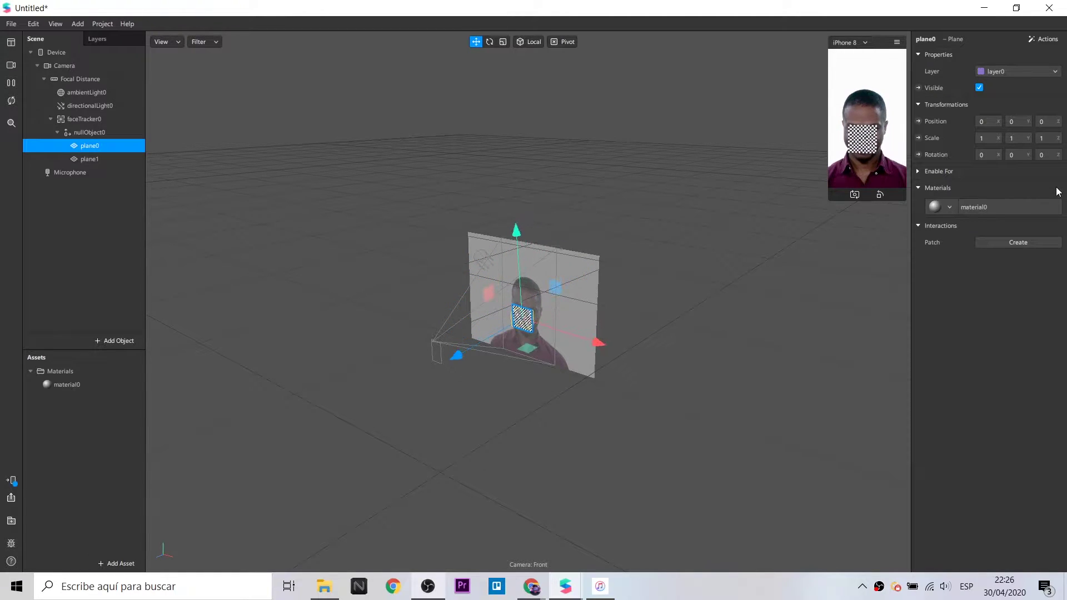
left_click(70, 384)
left_click(70, 384)
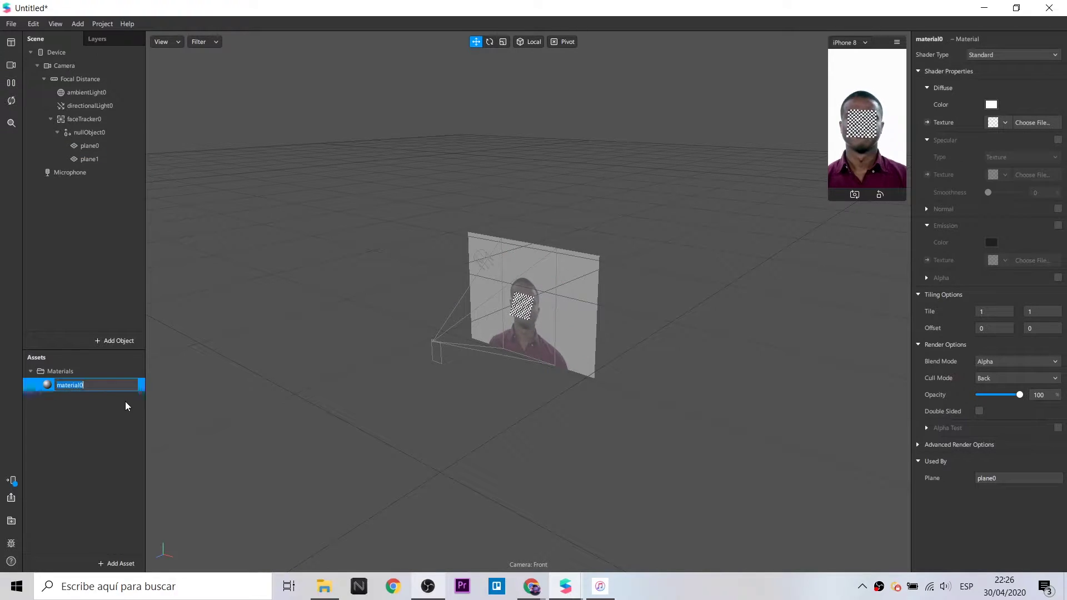
type("plane0")
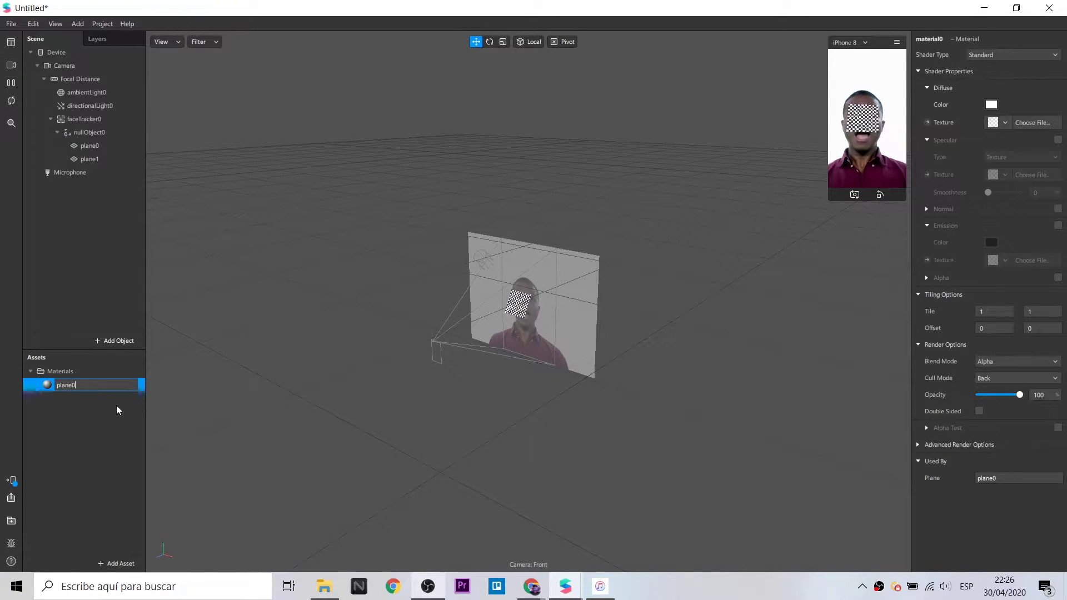
key("Return")
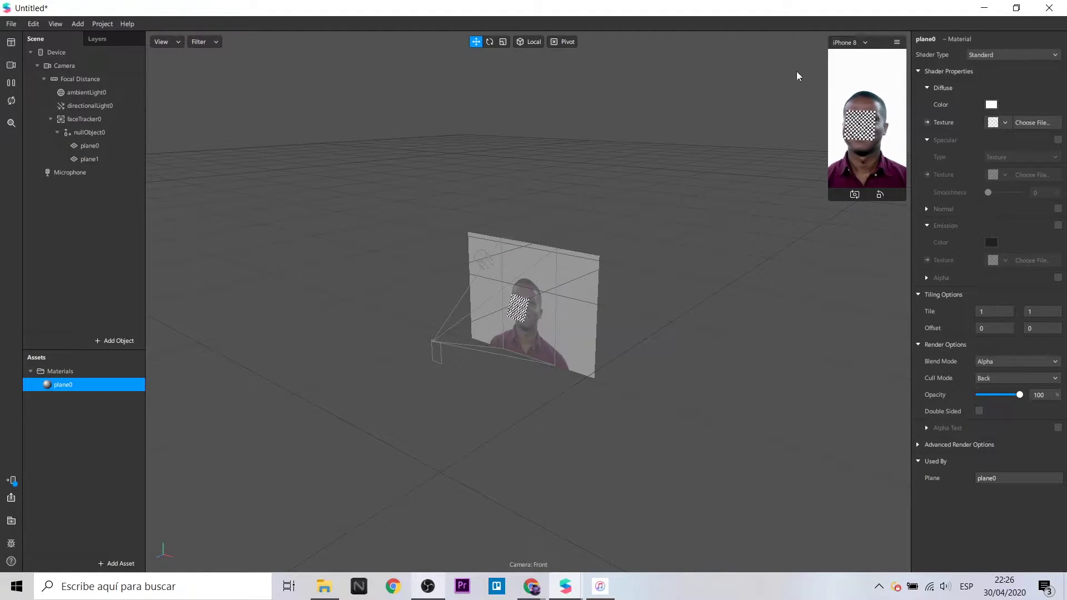
Set the plane0 material's shader type to Flat and open its diffuse texture options.
left_click(1029, 55)
left_click(1021, 56)
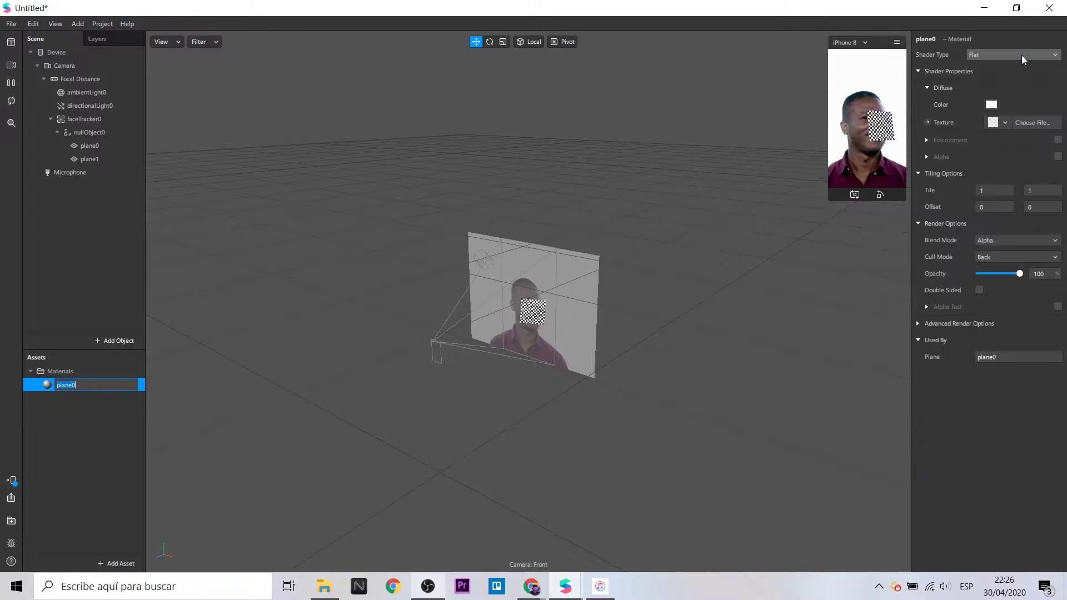
left_click(1004, 120)
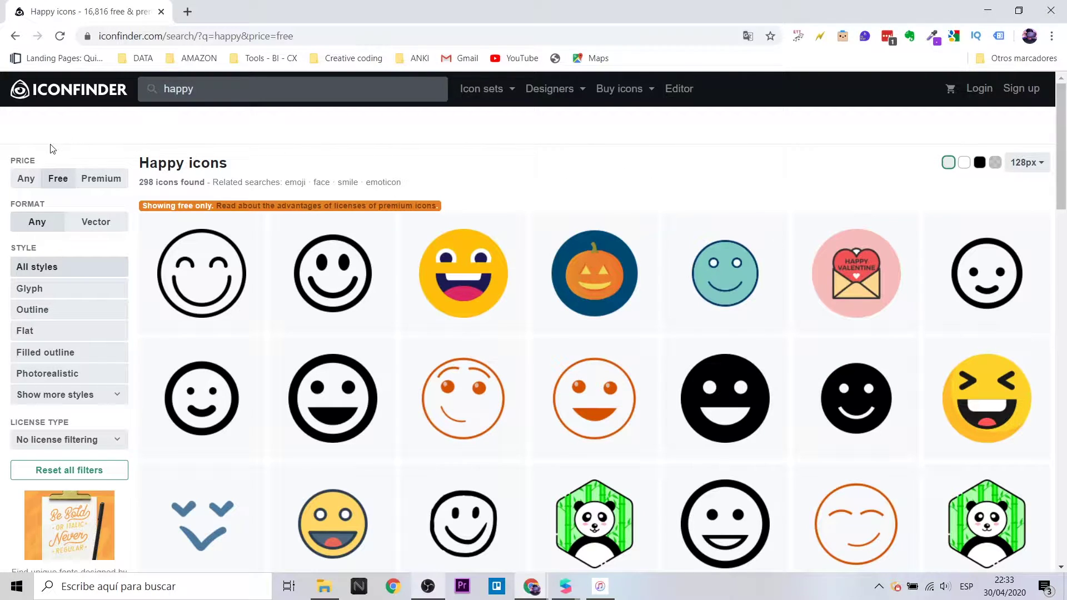
Switch to Iconfinder in the browser and download the green bamboo panda icon as a 256 px PNG from the free happy icons.
left_click(219, 84)
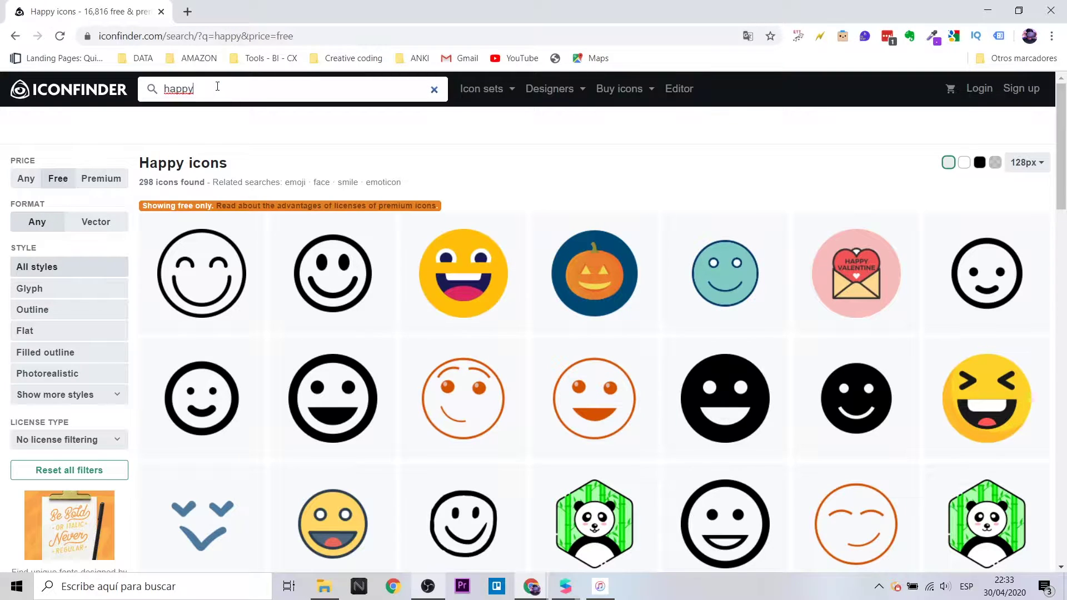
left_click(514, 156)
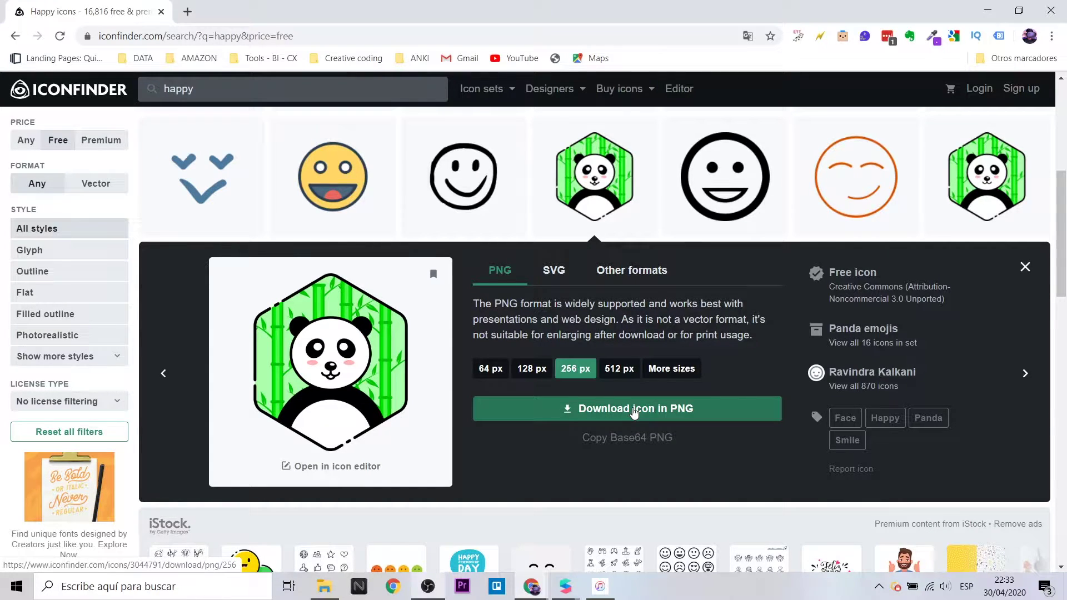
left_click(634, 411)
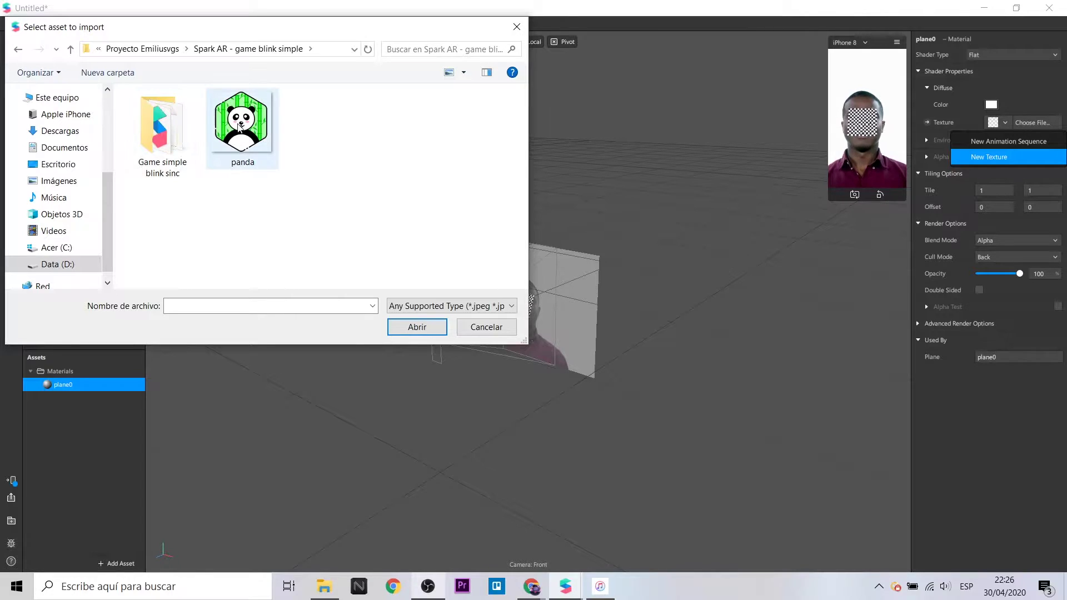
Import the panda image as the plane0 material's texture and set that texture to no compression.
left_click(240, 127)
left_click(429, 332)
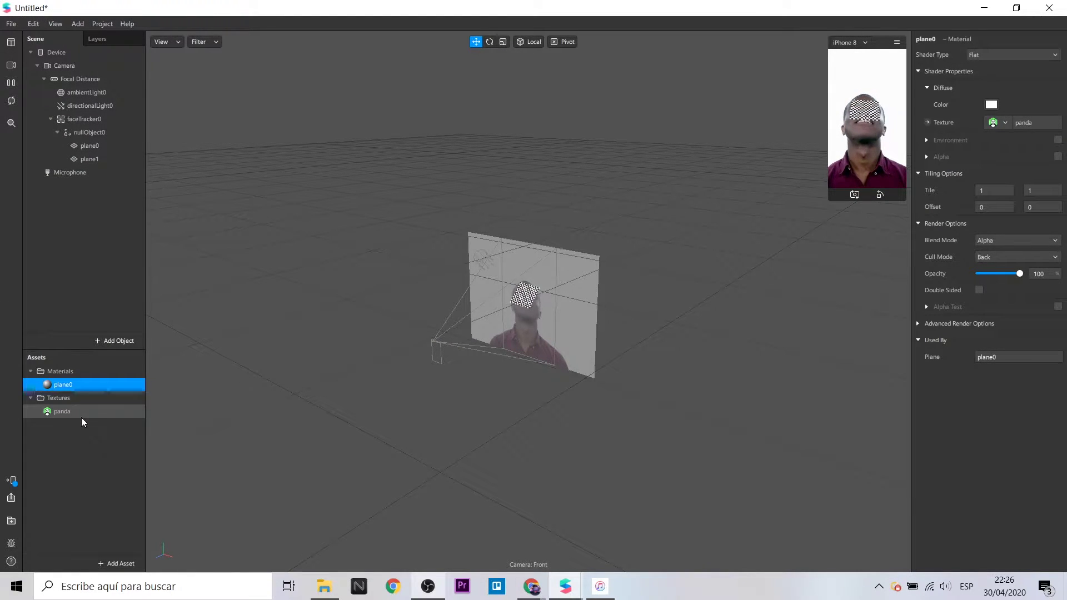
left_click(79, 411)
left_click(978, 310)
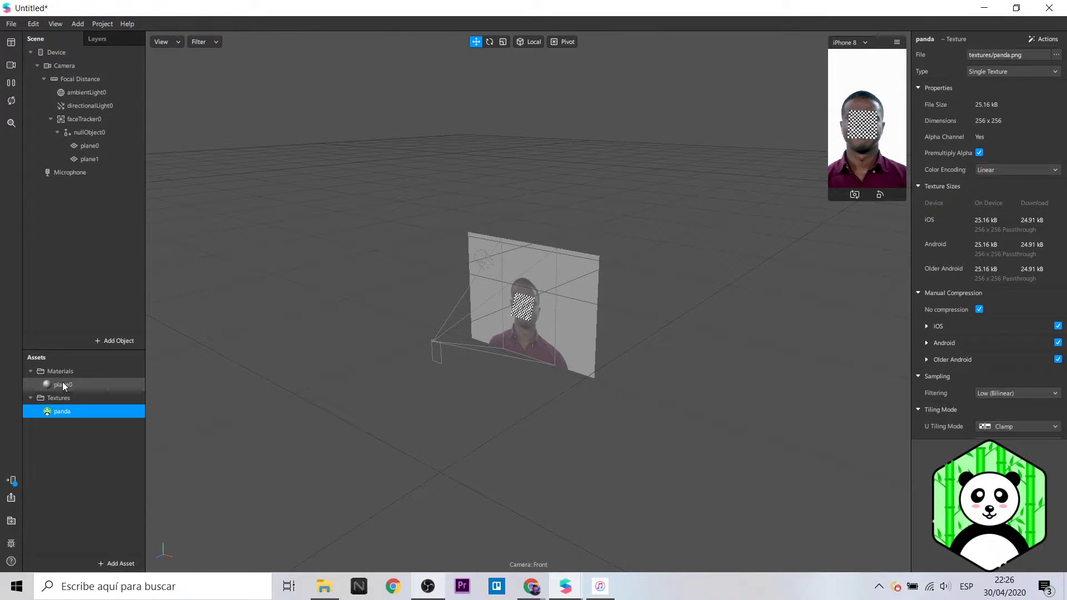
Lower the plane0 material's opacity to about 26%.
left_click(62, 383)
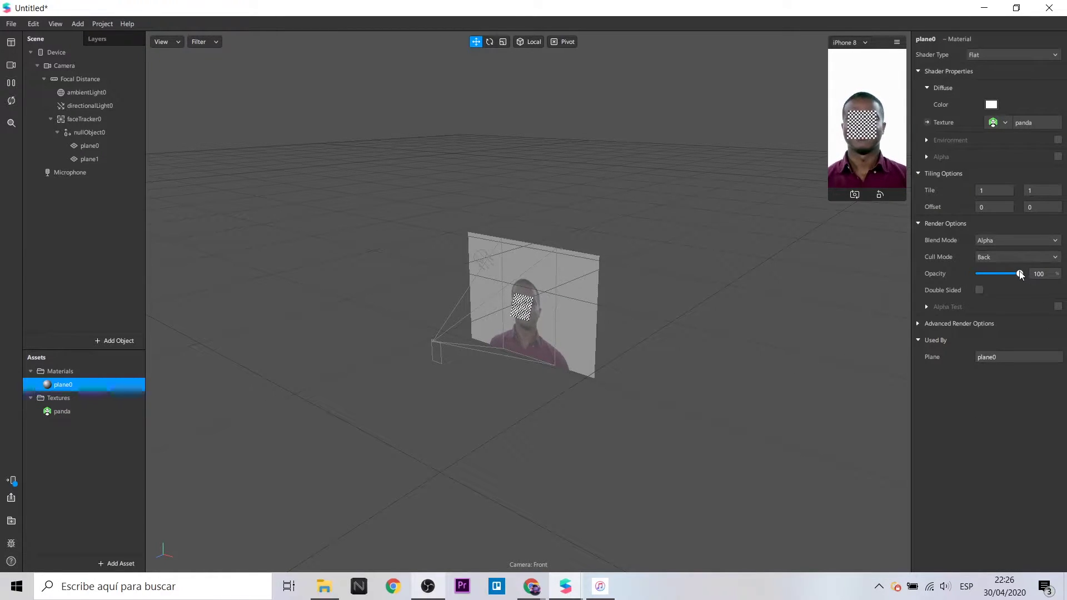
left_click_drag(999, 271, 991, 271)
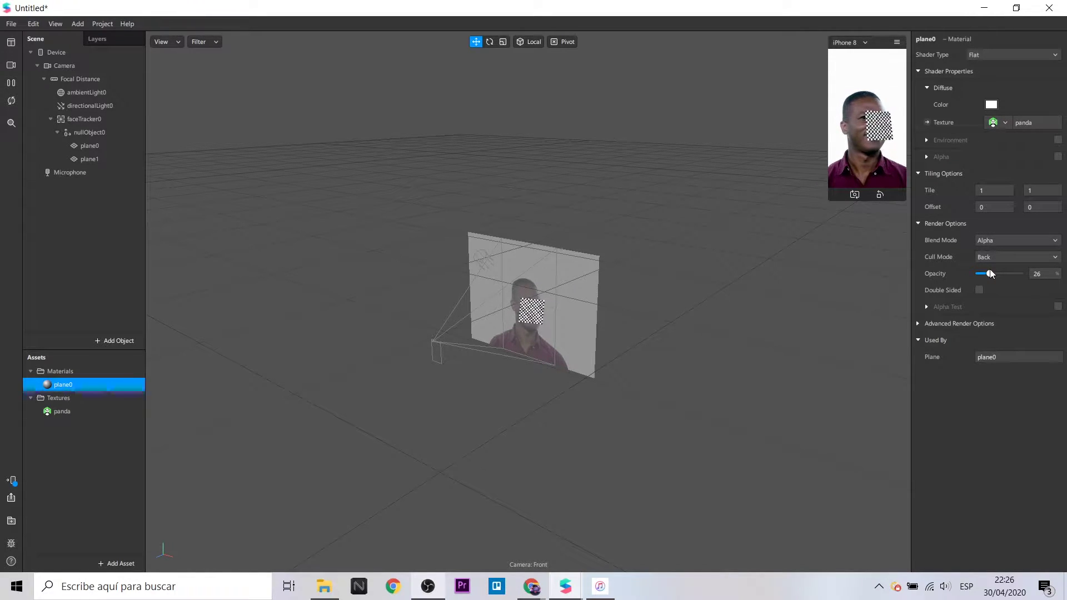
Create a new material for the second plane and rename it plane1.
left_click(103, 161)
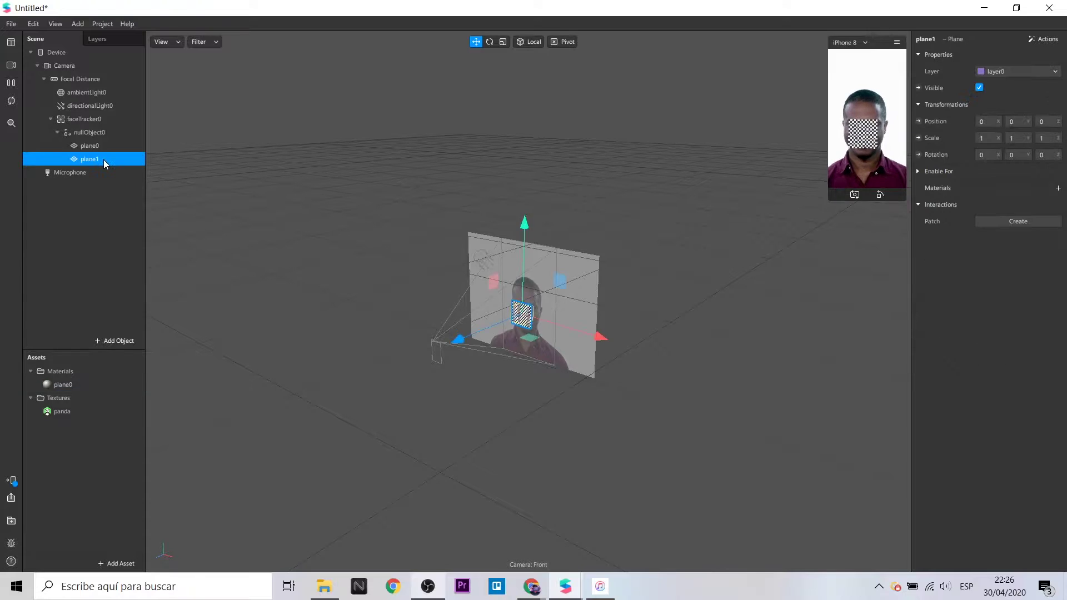
left_click(1057, 189)
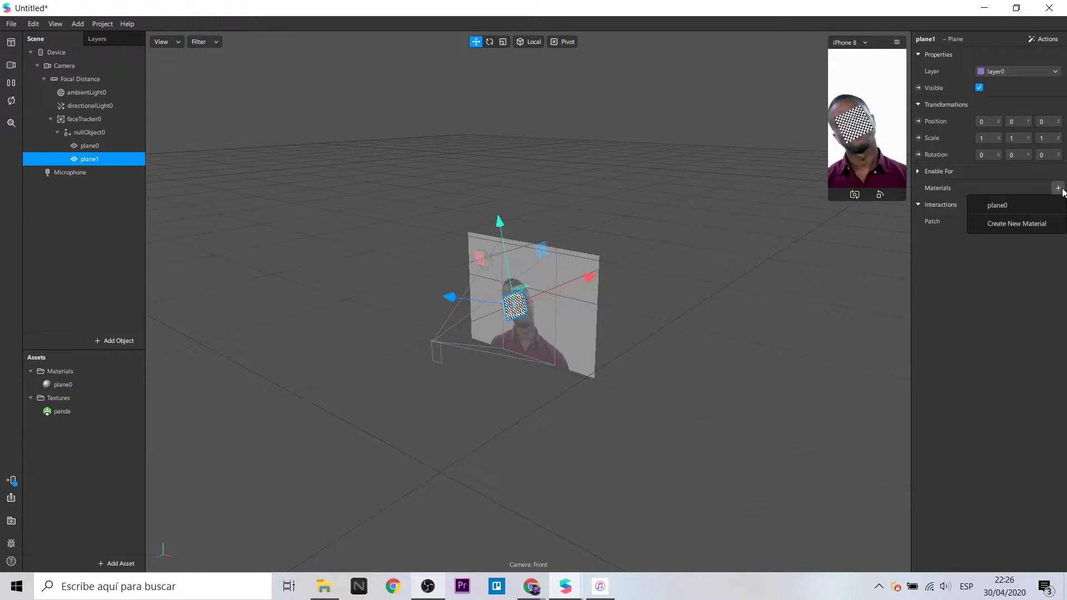
left_click(1035, 223)
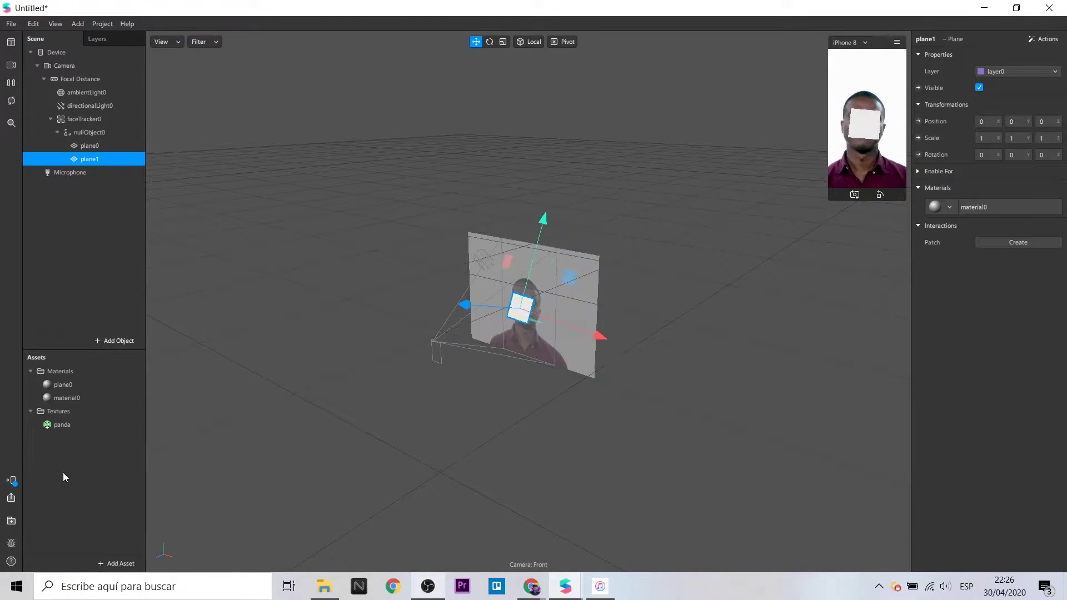
left_click(65, 398)
left_click(65, 398)
type("plane1")
key("Return")
Set the plane1 material's shader type to Flat and assign the panda texture to it.
left_click(1028, 55)
left_click(1029, 61)
left_click(999, 122)
left_click(1008, 141)
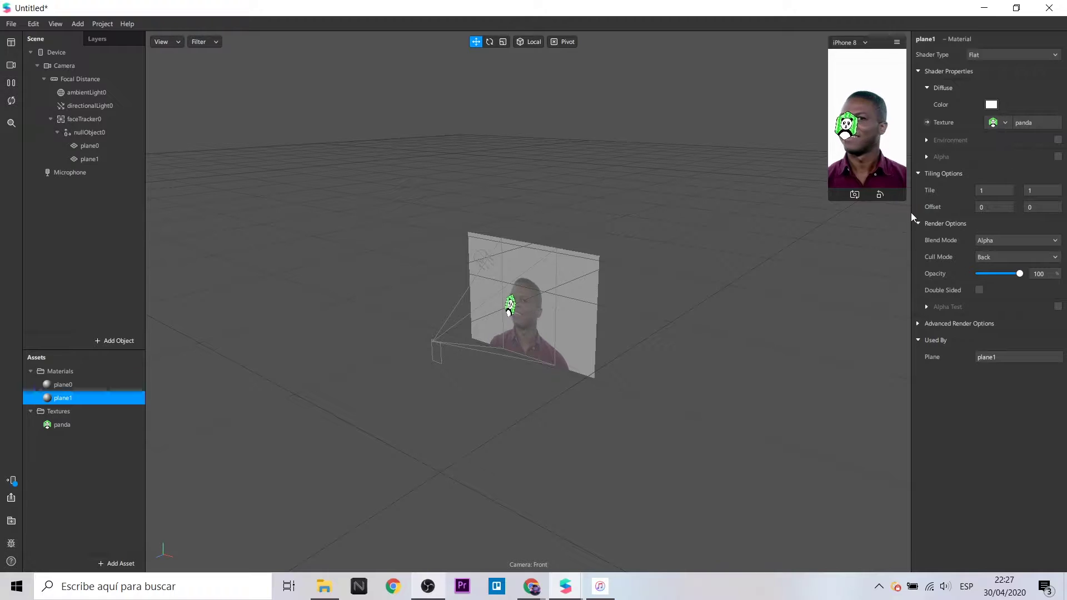
Try the Spin animation on the plane1 object and undo it.
left_click(85, 159)
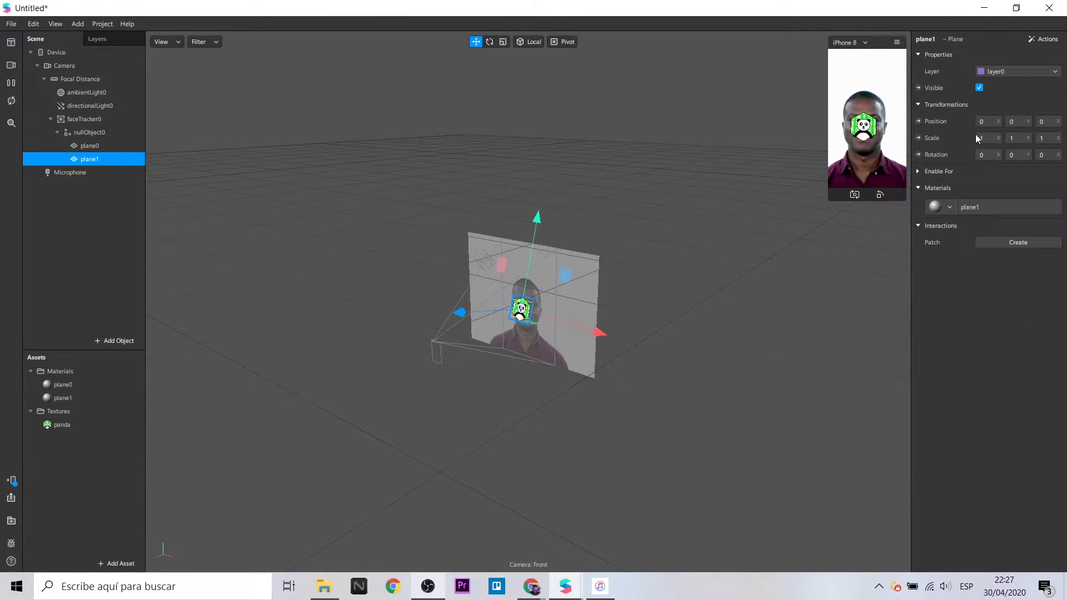
left_click(1045, 39)
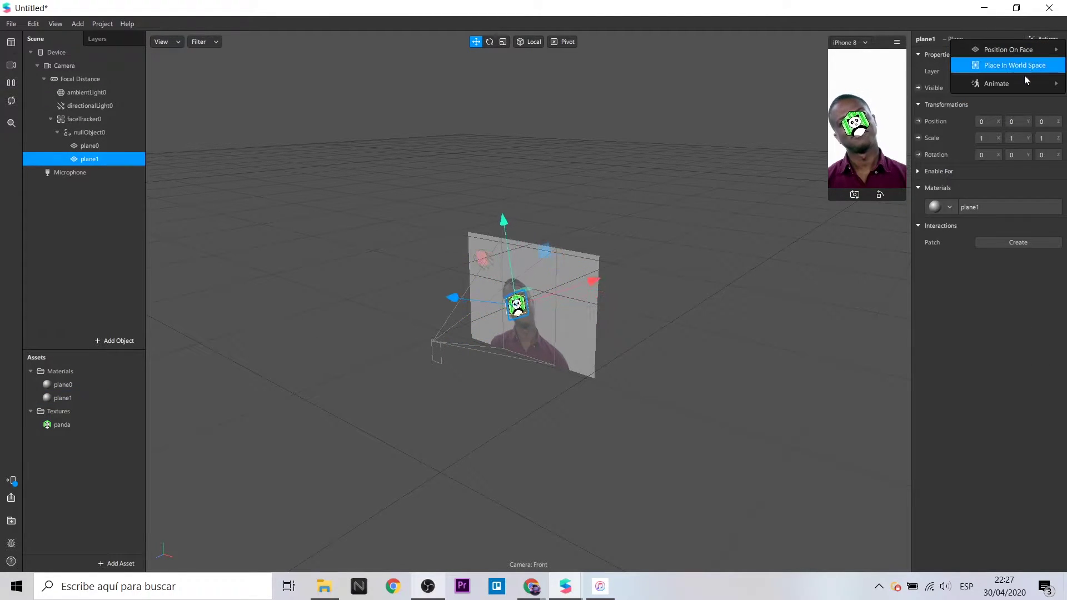
mouse_move(1022, 80)
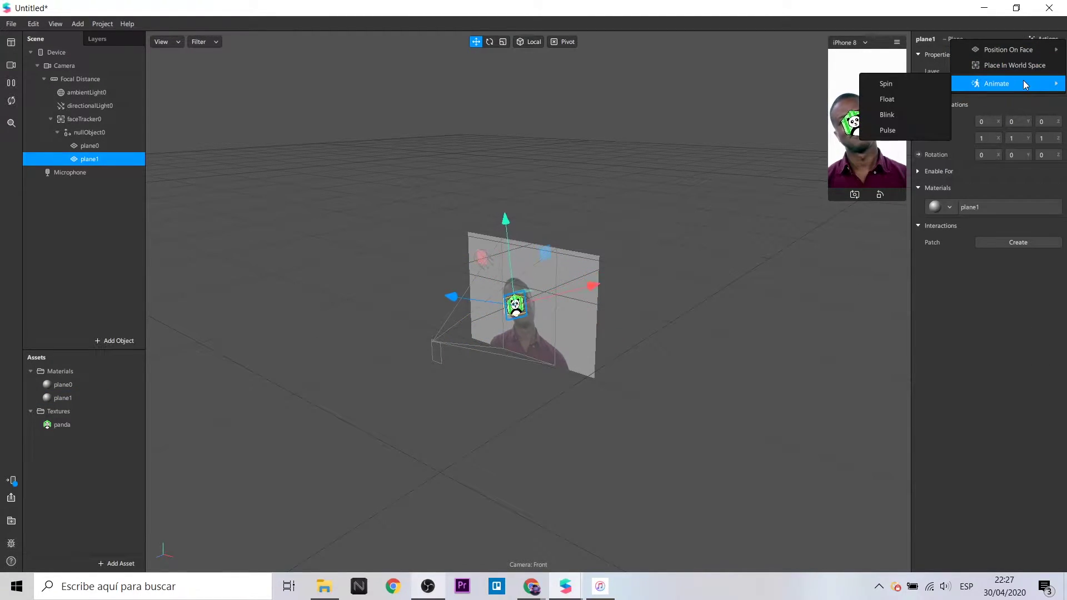
left_click(901, 85)
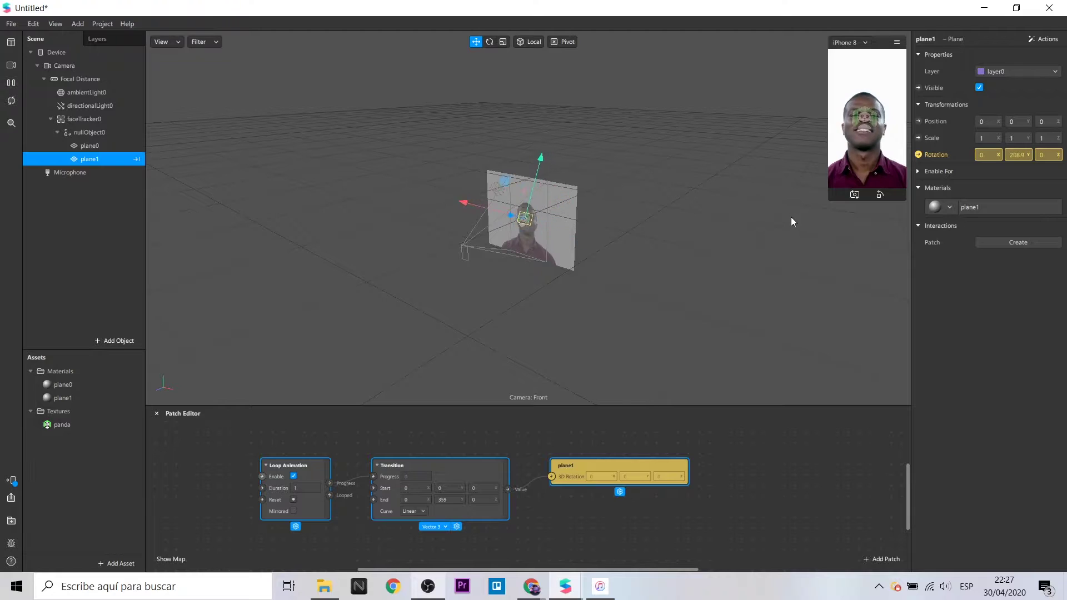
key("ctrl+z")
Apply the Float animation to the plane1 object and reposition its generated patches together in the Patch Editor.
left_click(1044, 38)
mouse_move(1029, 81)
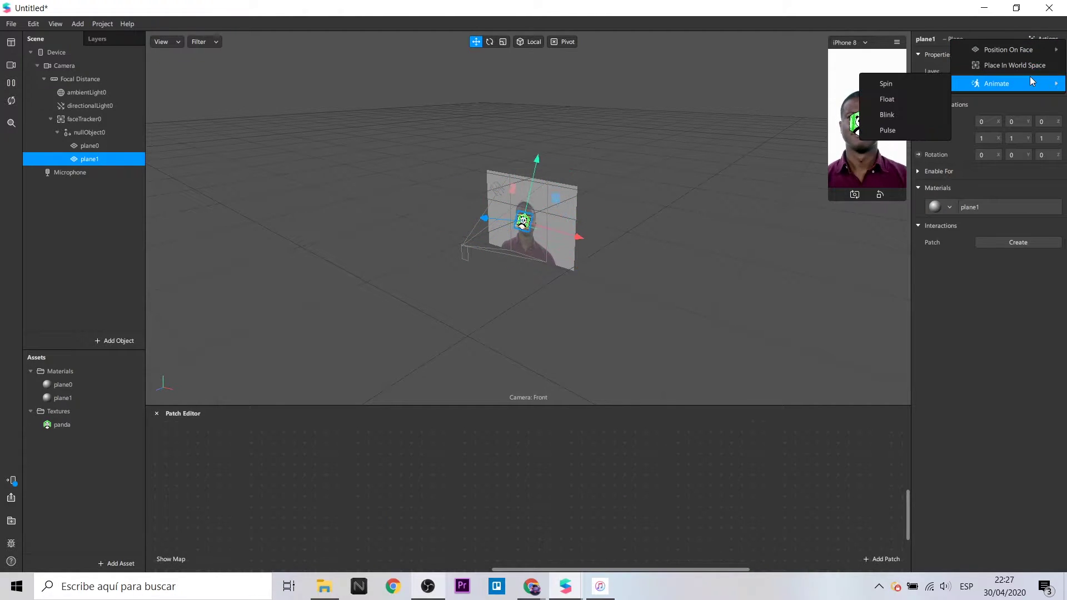
left_click(903, 104)
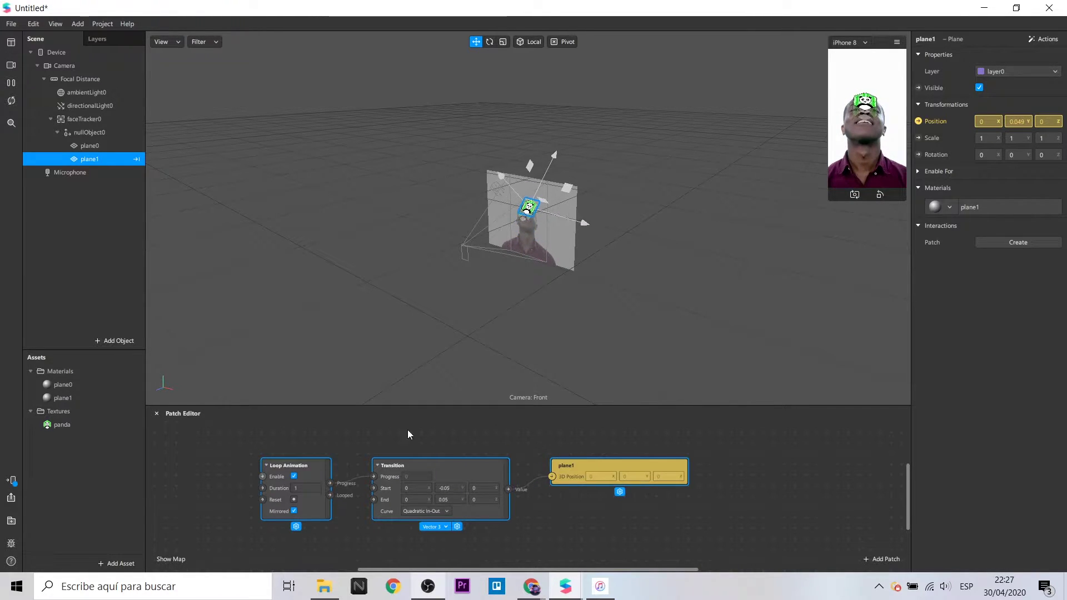
left_click_drag(231, 436, 628, 529)
left_click_drag(608, 461, 704, 431)
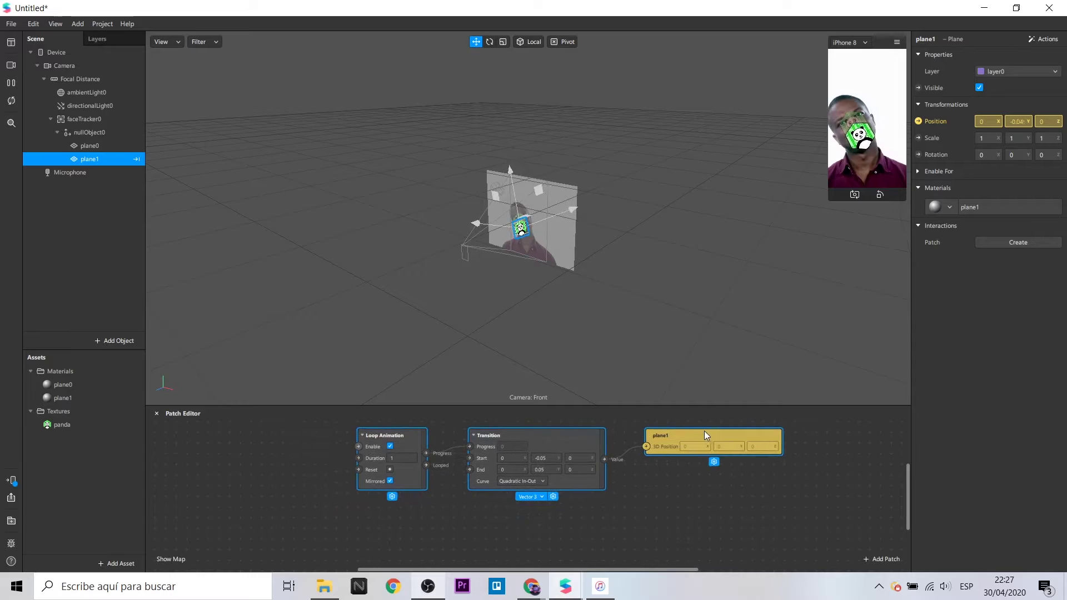
left_click(707, 501)
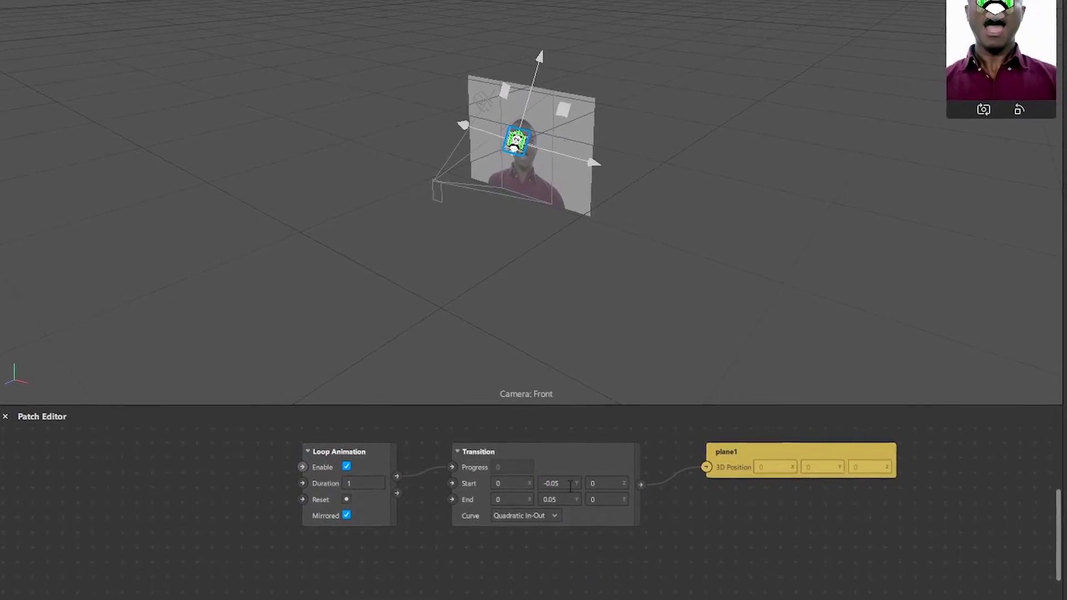
Set both the Start and End Y values of the Transition patch to 0.
left_click(570, 487)
type("0")
left_click(558, 484)
type("0")
left_click(732, 524)
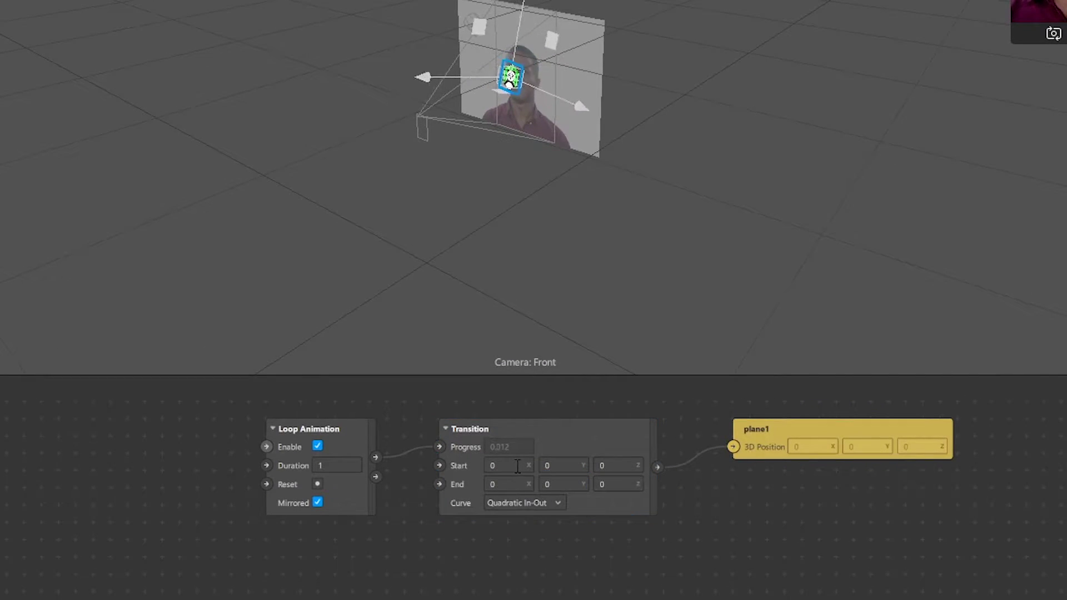
Set the Transition patch's Start X value to -0.17 and its End X value to 0.15.
left_click(517, 465)
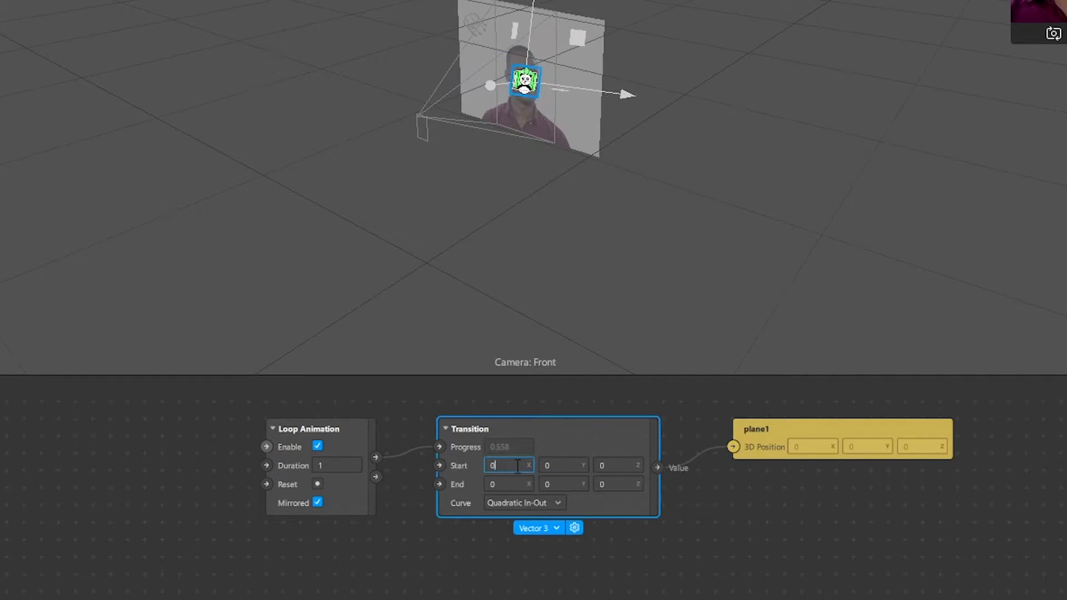
type("-0.27")
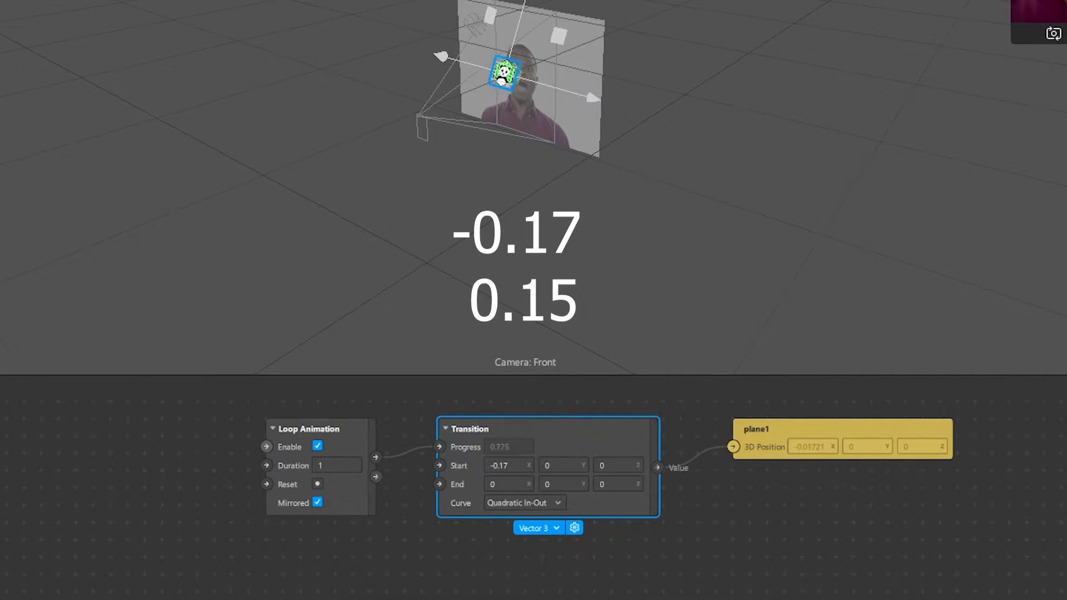
left_click(487, 484)
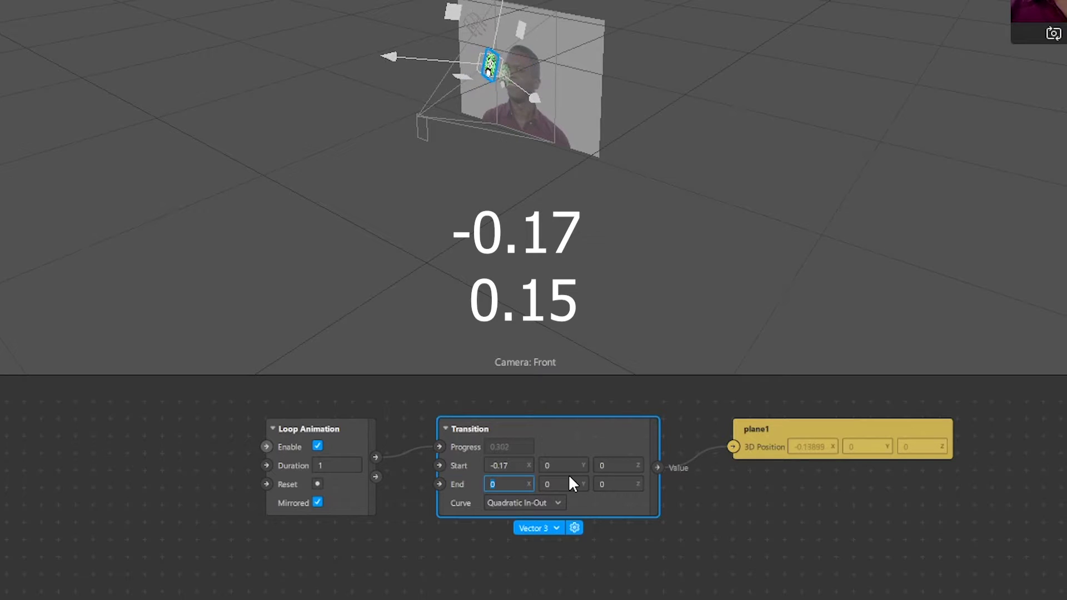
type("0.15")
key("Return")
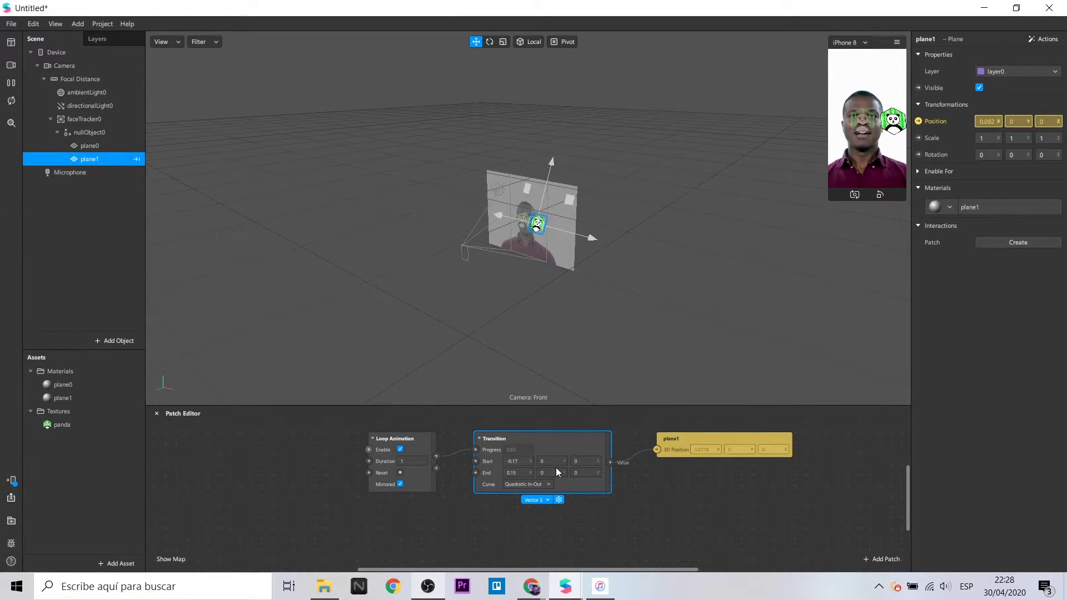
Move nullObject0 up to a Y position of about 0.2, above the head, and pause the preview video.
left_click(98, 132)
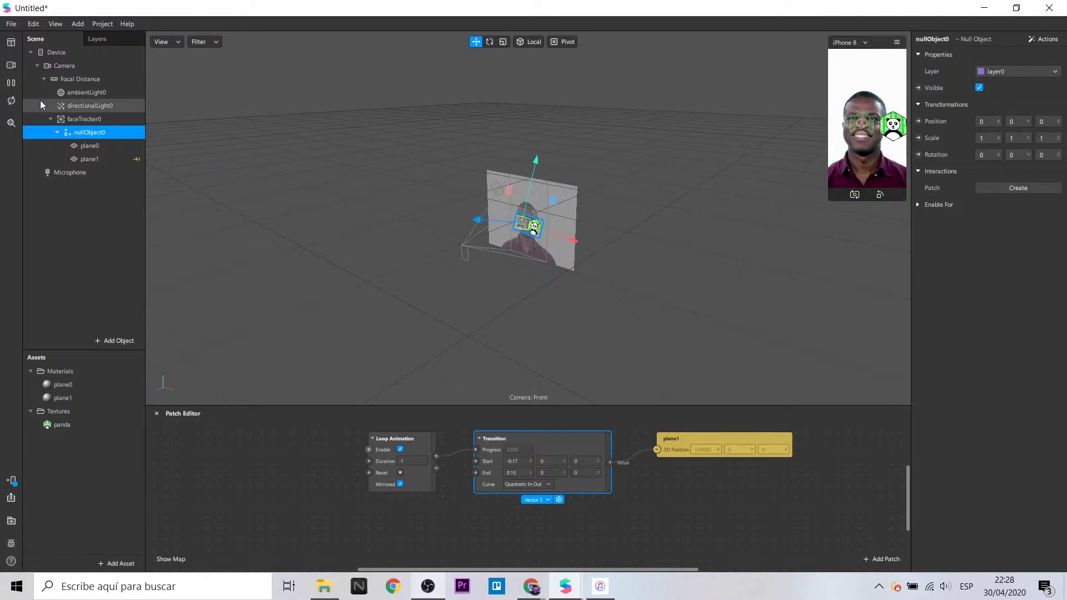
left_click_drag(527, 158, 538, 121)
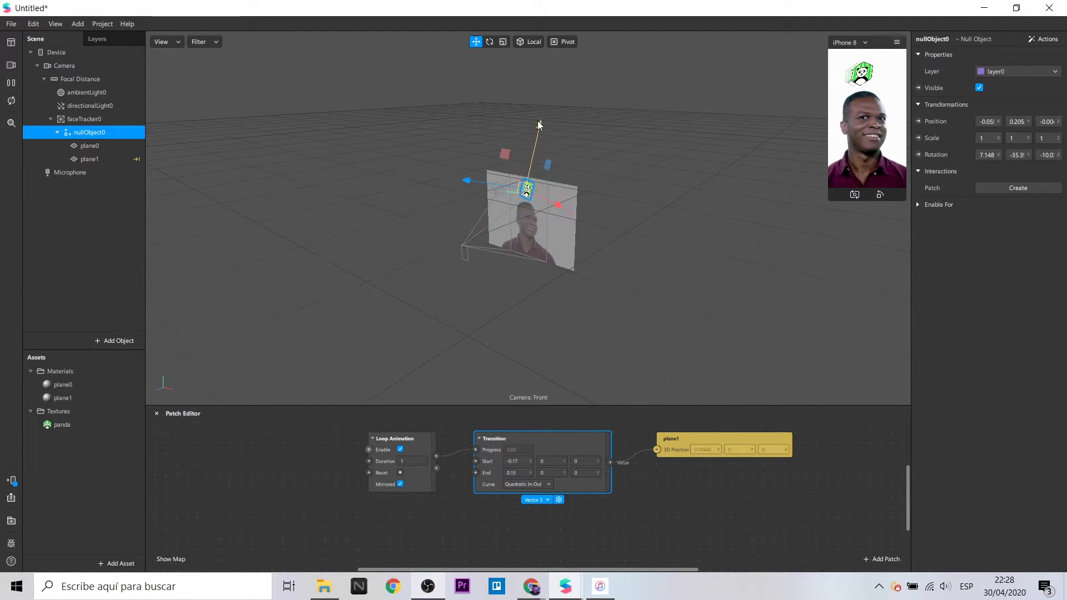
left_click(8, 82)
Rotate nullObject0 to straighten the panda planes above the head, pausing and resuming the preview video to check the angle.
key("e")
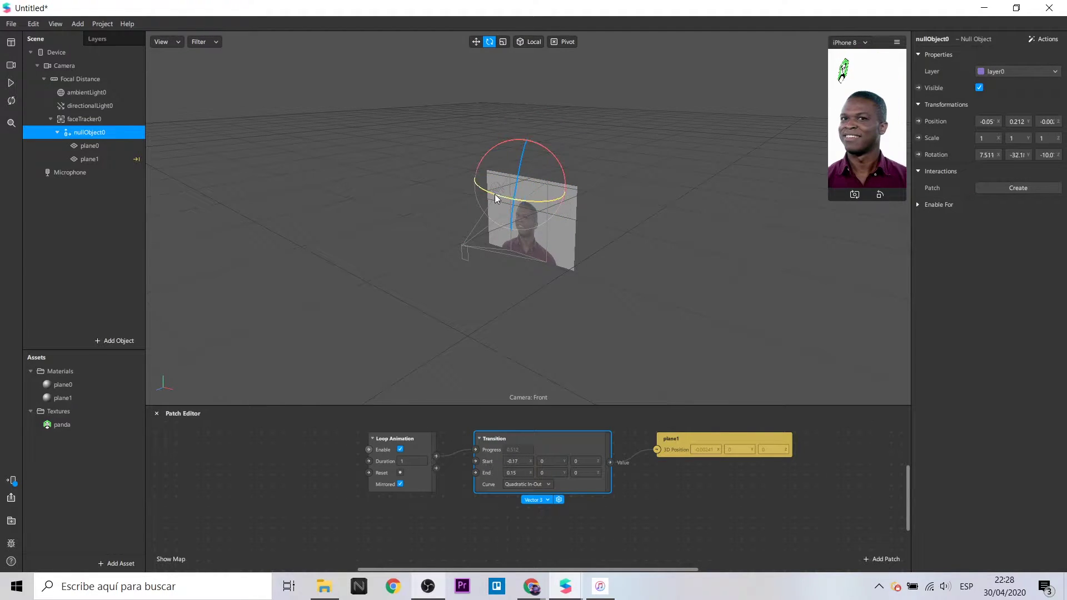
scroll(516, 302, "up", 5)
left_click_drag(507, 161, 498, 168)
key("w")
left_click(10, 85)
left_click(10, 85)
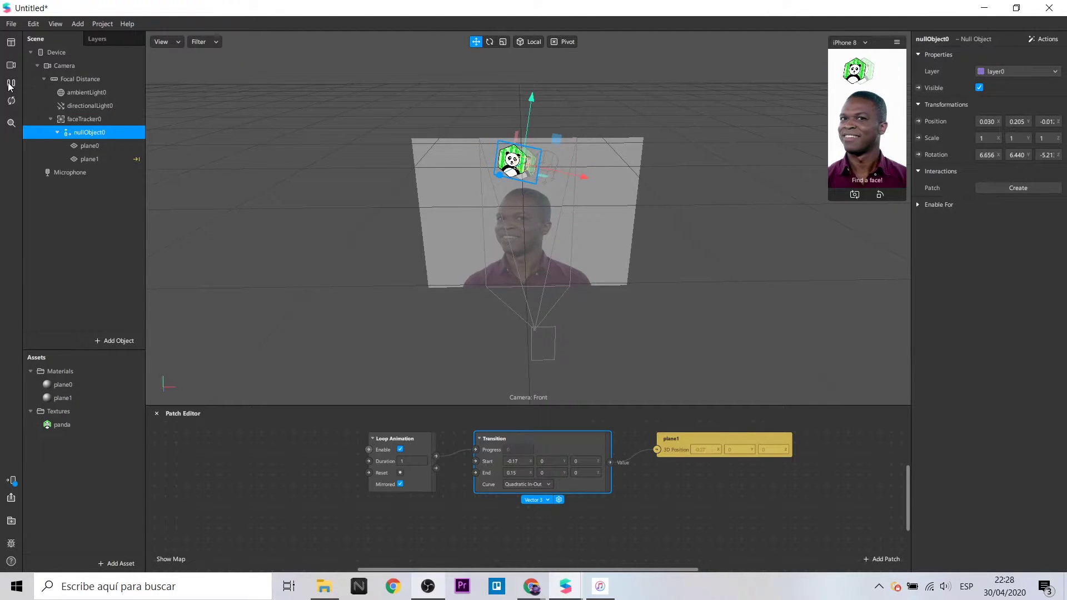
left_click(489, 41)
left_click_drag(574, 143, 566, 140)
key("w")
left_click(10, 84)
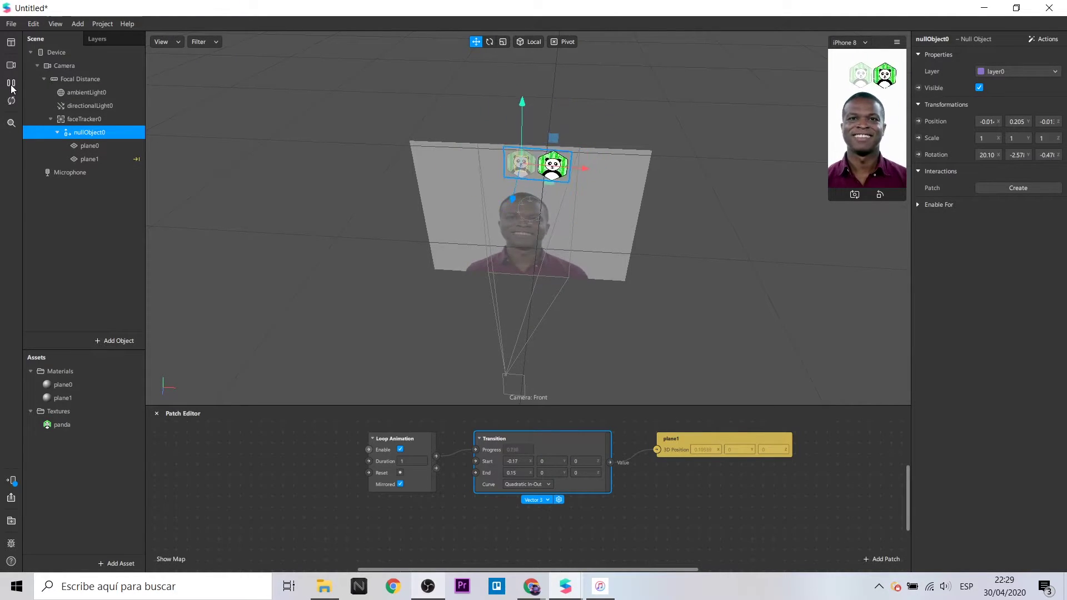
Check the settings of the plane1 and plane0 materials, including plane0's advanced render options.
left_click(63, 398)
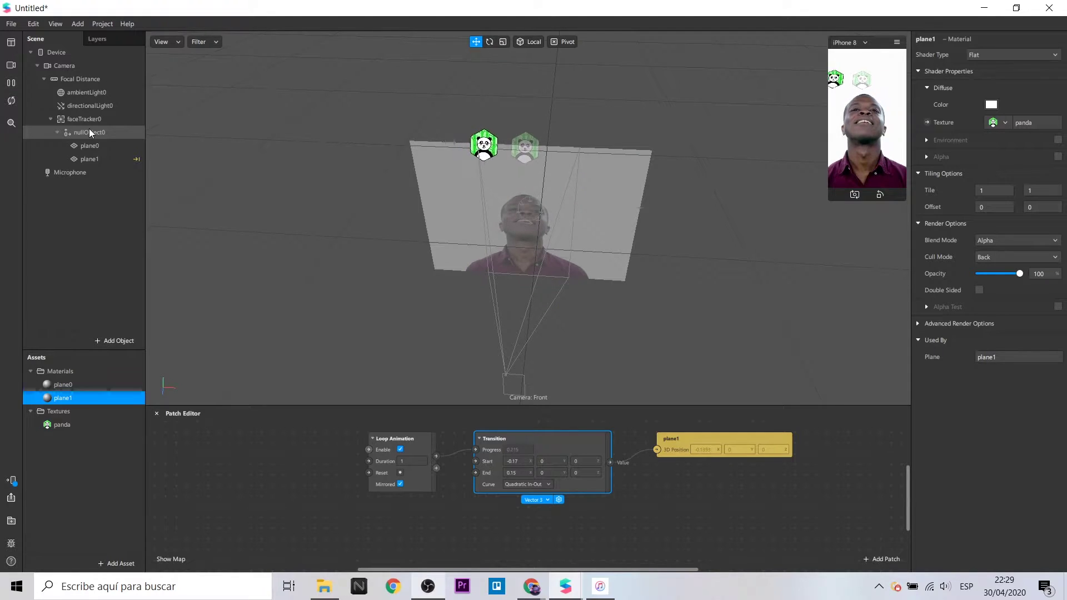
left_click(115, 145)
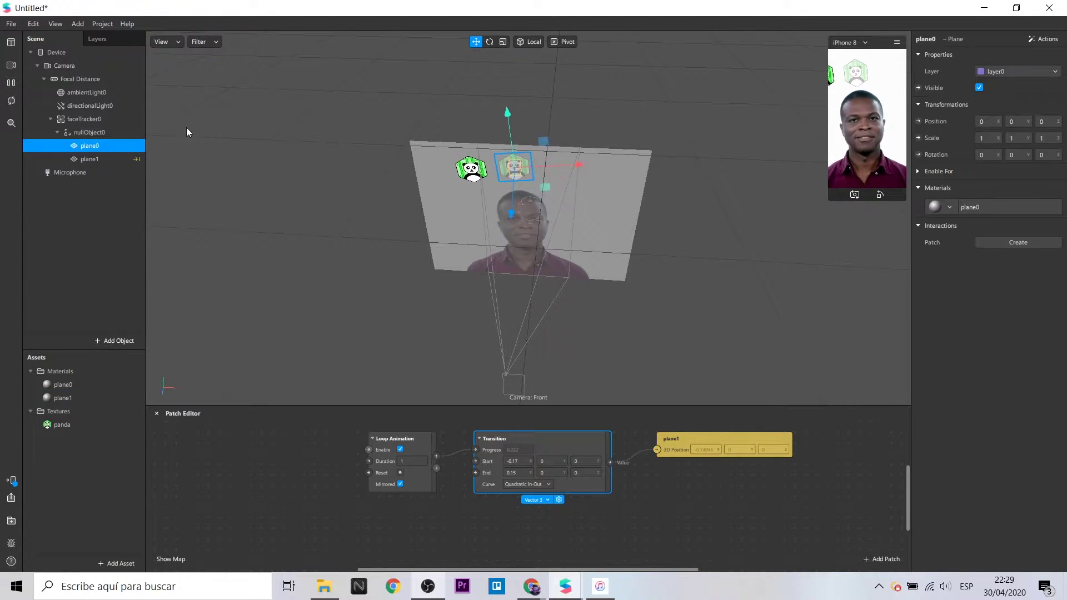
left_click(85, 384)
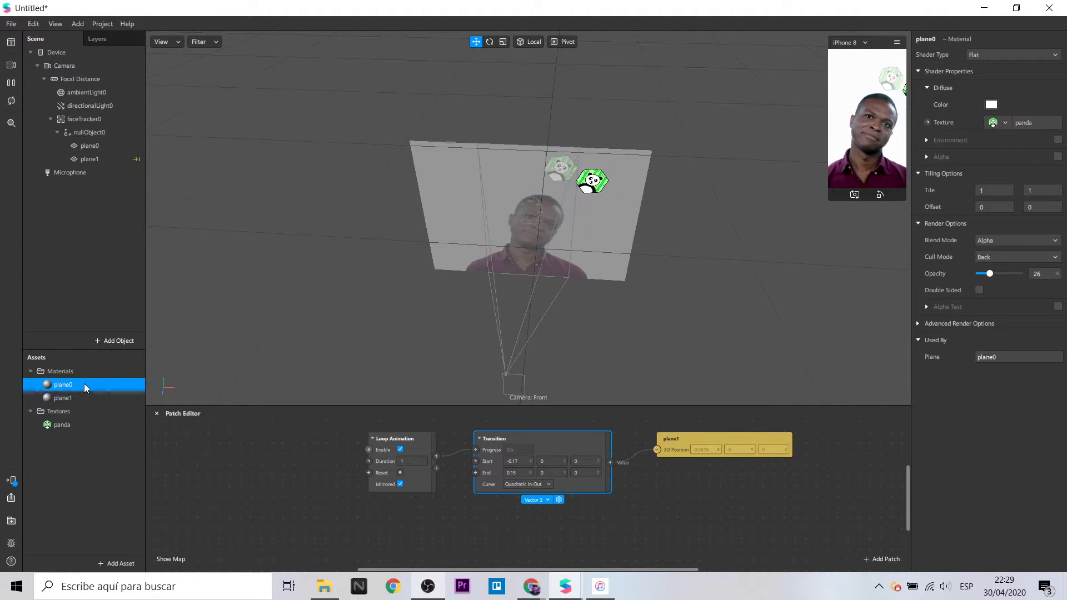
left_click(918, 324)
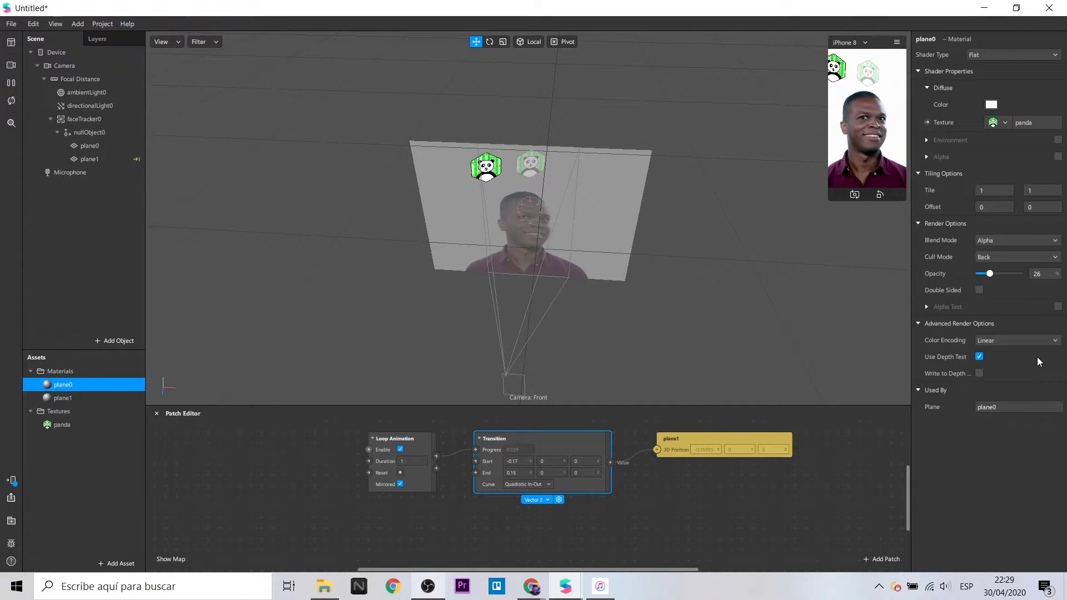
left_click(123, 515)
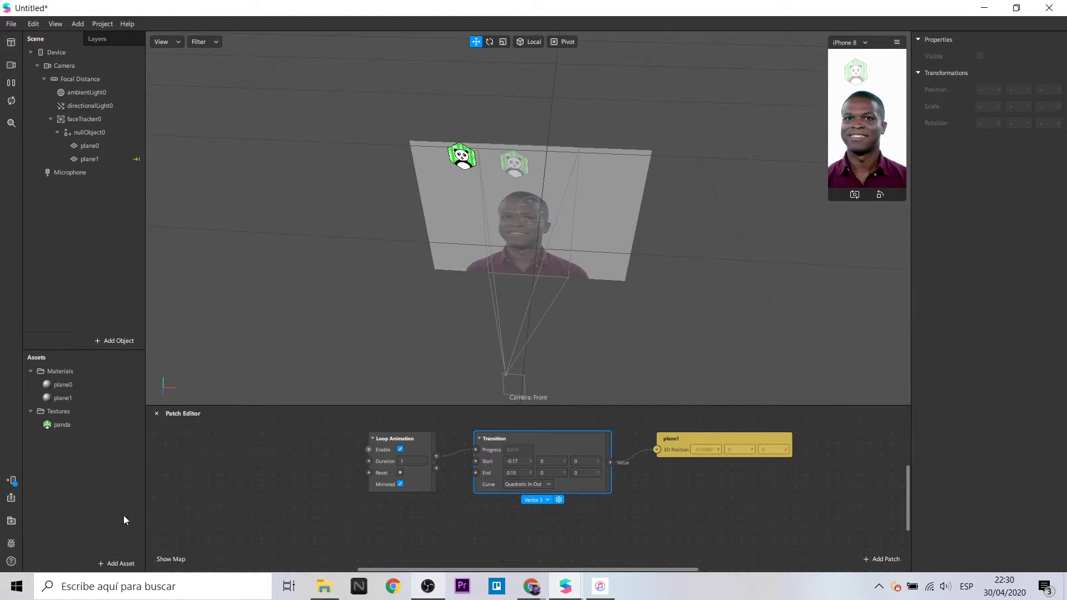
Shift the Loop Animation, Transition and plane1 patches together to free space before them in the Patch Editor.
scroll(272, 463, "down", 1)
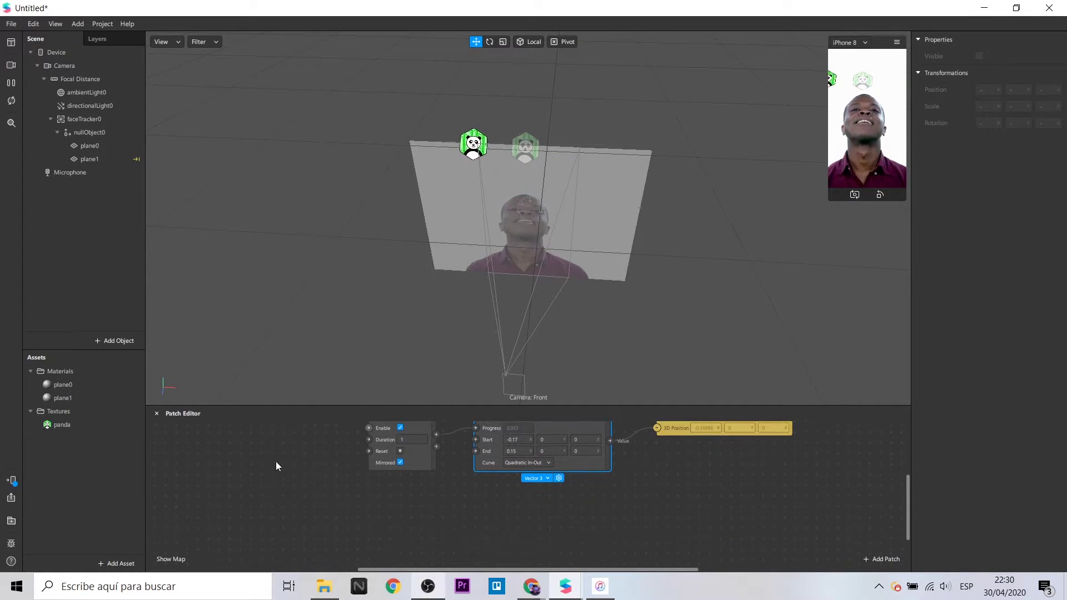
scroll(327, 491, "down", 2)
scroll(327, 491, "up", 1)
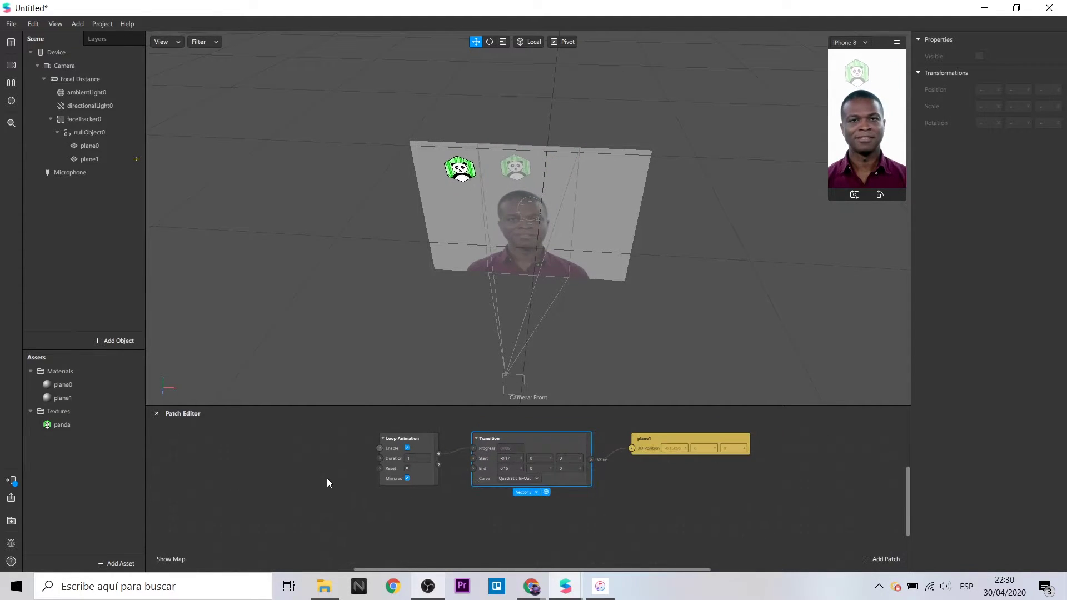
left_click_drag(318, 439, 747, 535)
left_click_drag(553, 448, 724, 449)
left_click(384, 479)
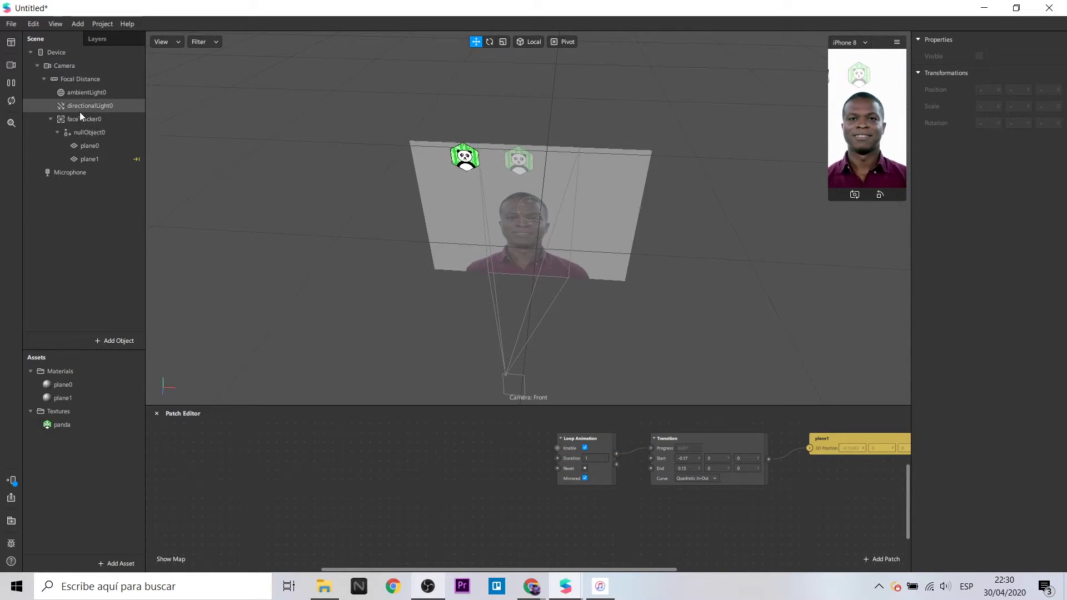
Add faceTracker0 to the patch graph, then add a Blink patch and feed it the face tracker's Face output.
left_click_drag(82, 119, 241, 476)
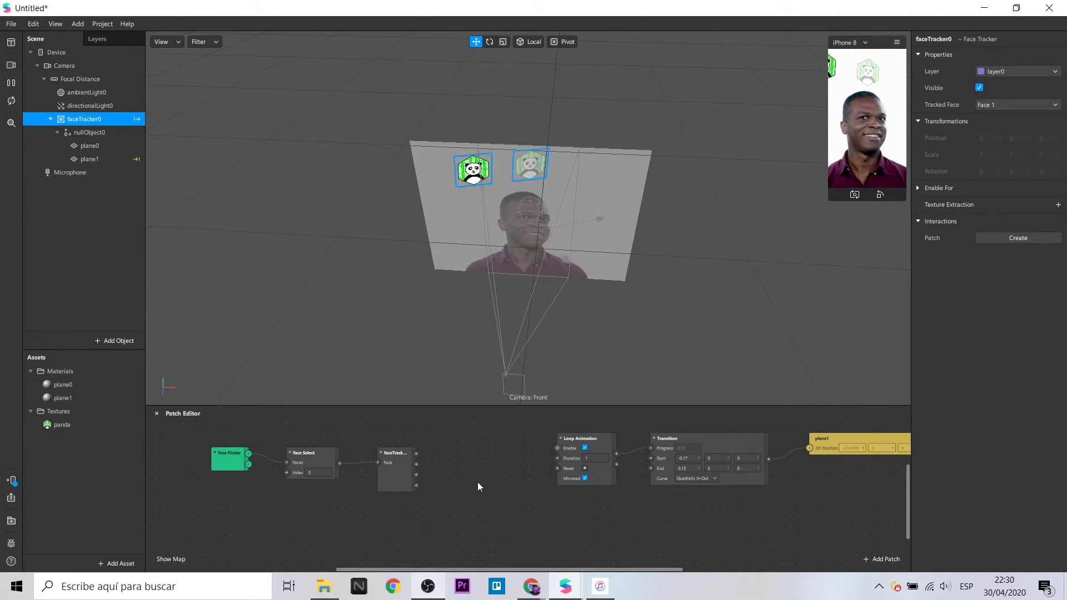
double_click(460, 455)
type("bli")
left_click(661, 439)
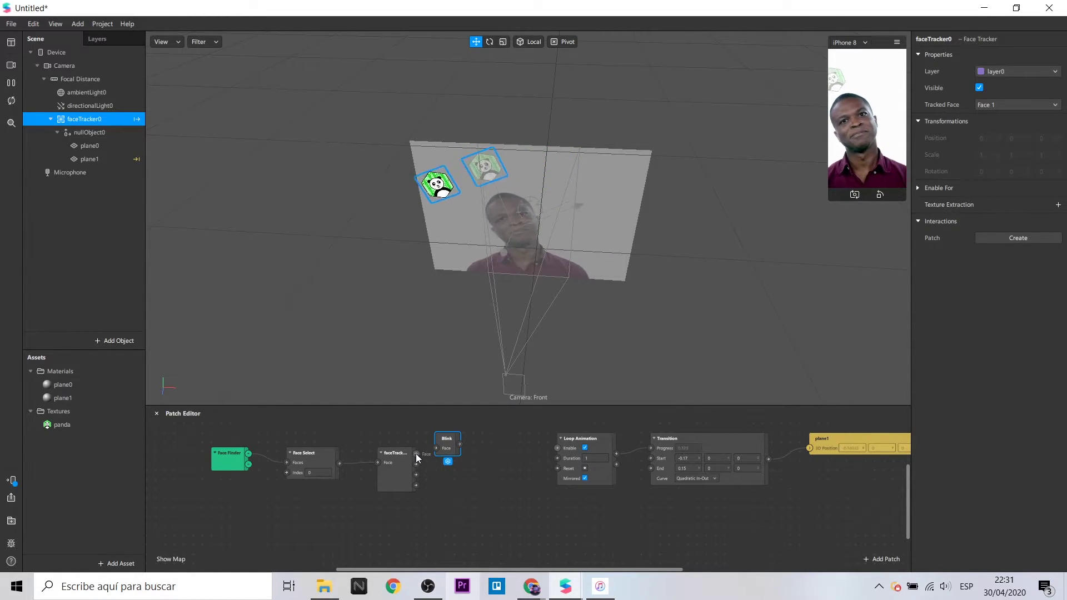
Add a Switch patch, connecting Blink to its Flip input and its output to the Loop Animation's Enable input.
double_click(472, 472)
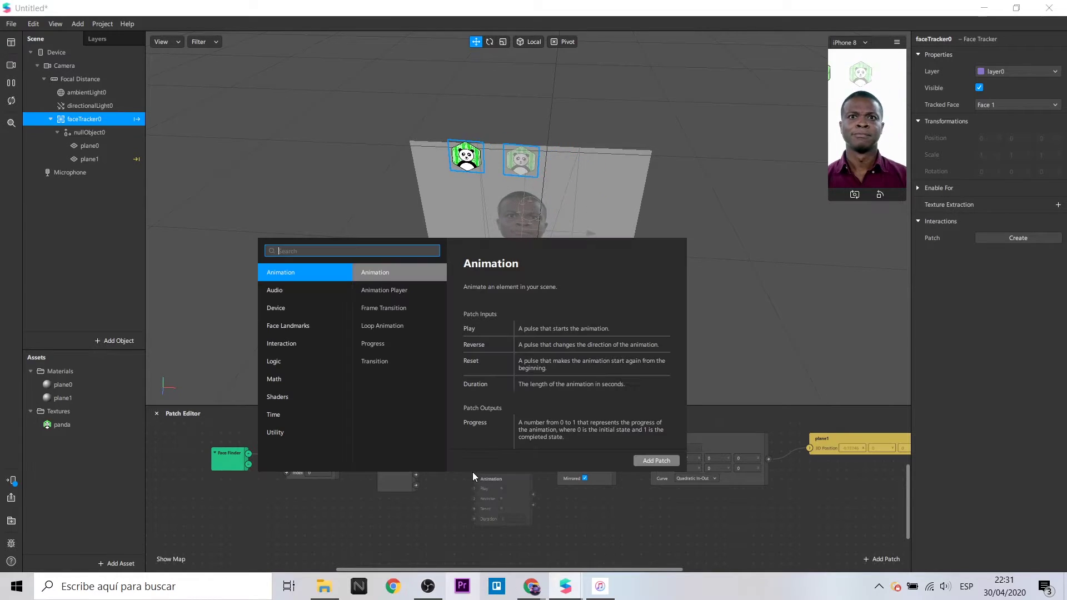
type("swi")
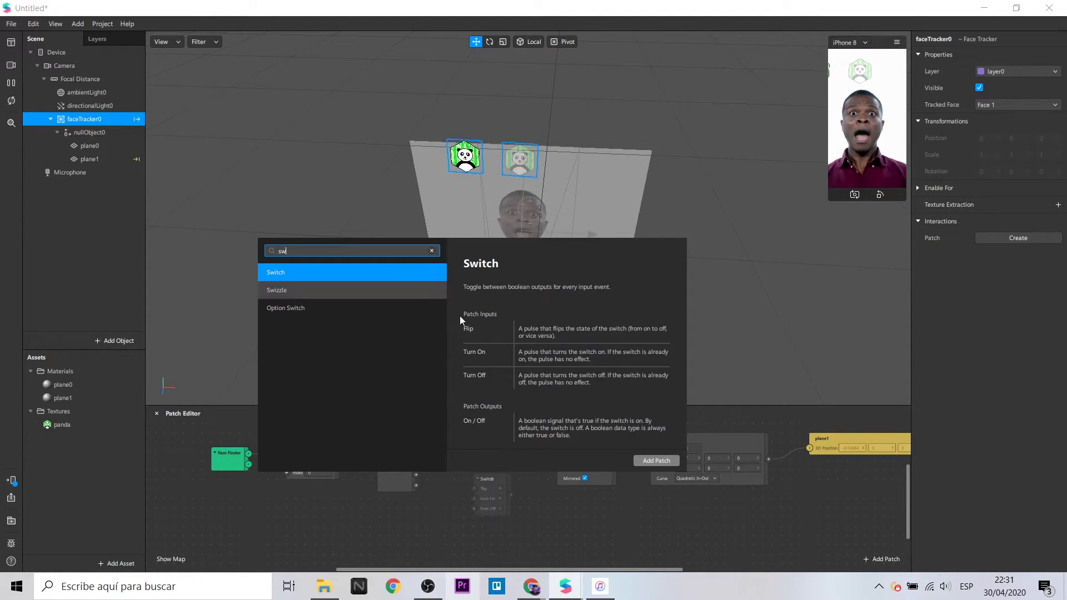
left_click(645, 461)
mouse_move(499, 492)
left_mouse_down()
mouse_move(506, 430)
mouse_move(470, 448)
mouse_move(557, 448)
left_mouse_up()
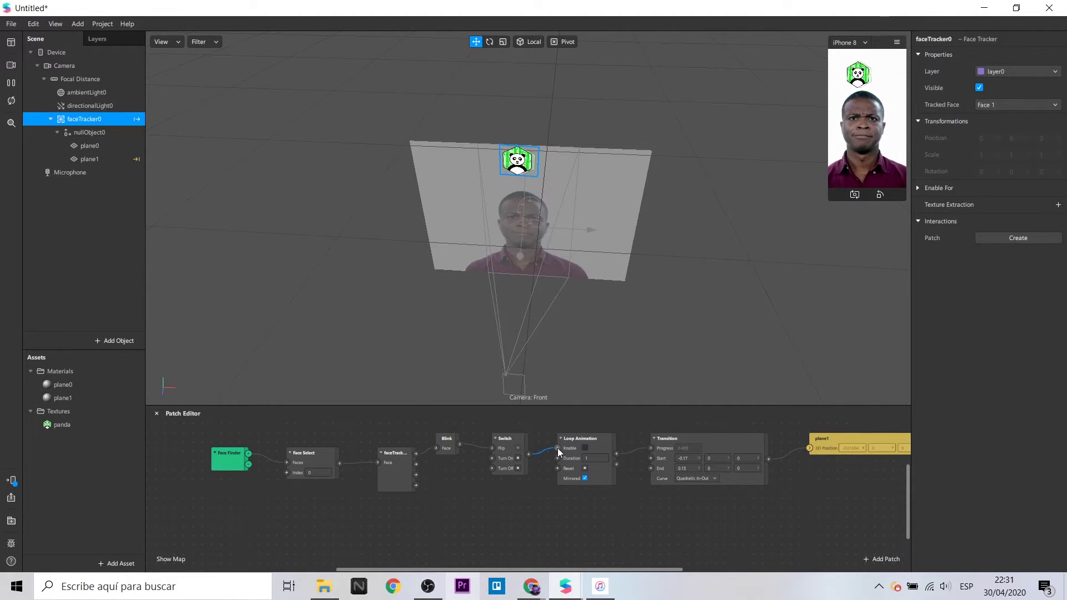
left_click_drag(830, 198, 799, 263)
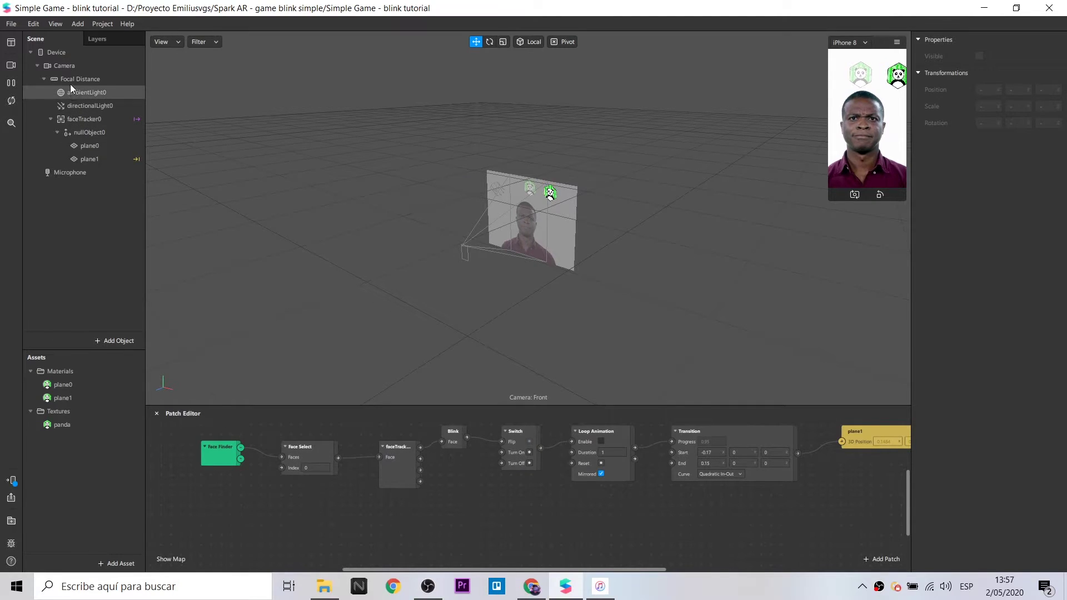
Add the Camera as a patch below the face tracking patches in the Patch Editor.
left_click(64, 65)
left_click_drag(133, 202, 219, 531)
left_click(333, 526)
scroll(333, 523, "down", 3)
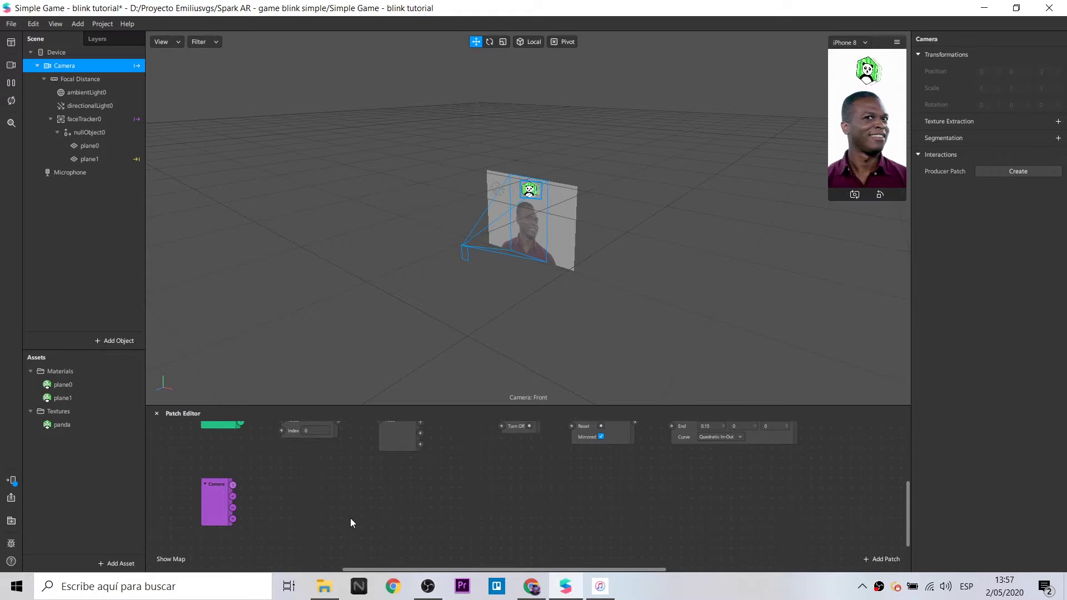
Add a Delay patch, connect the Camera patch's fourth output to its Input, and set its Duration to 6.
double_click(342, 491)
type("del")
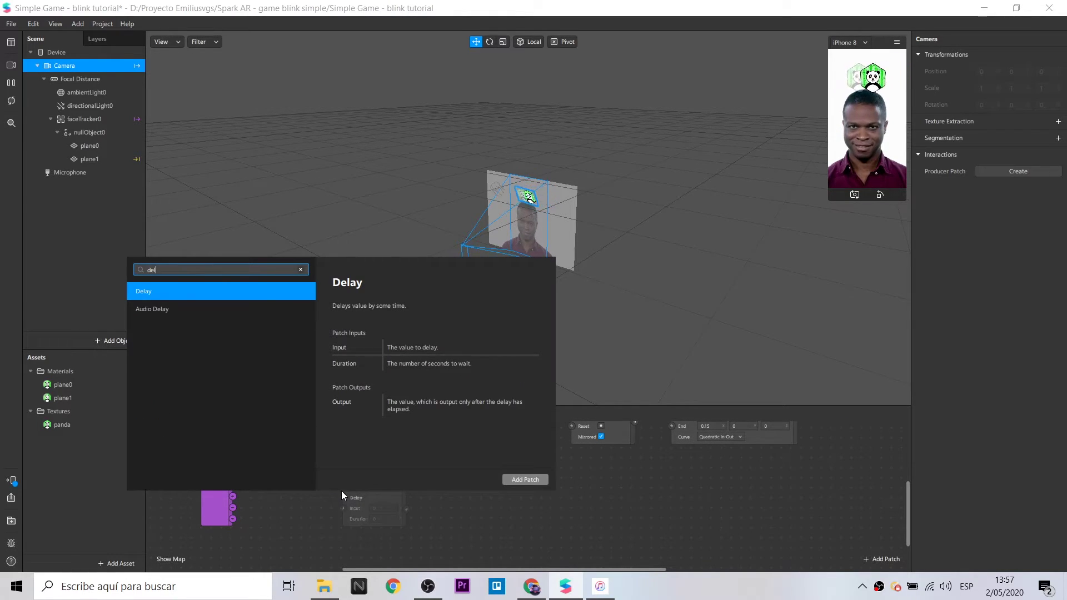
left_click(524, 479)
left_click_drag(372, 499, 303, 495)
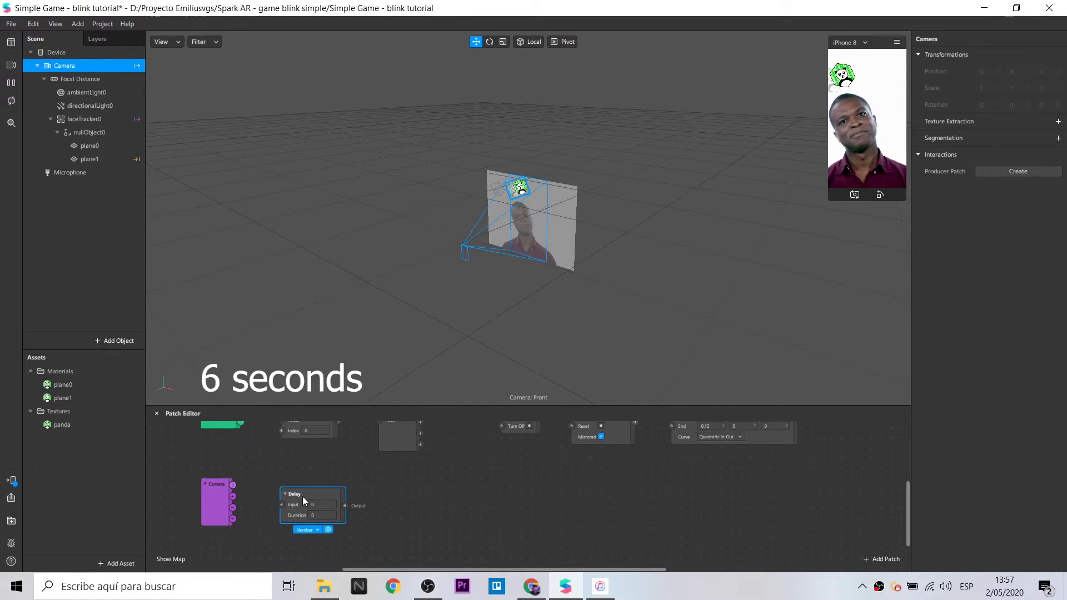
left_click_drag(232, 519, 275, 518)
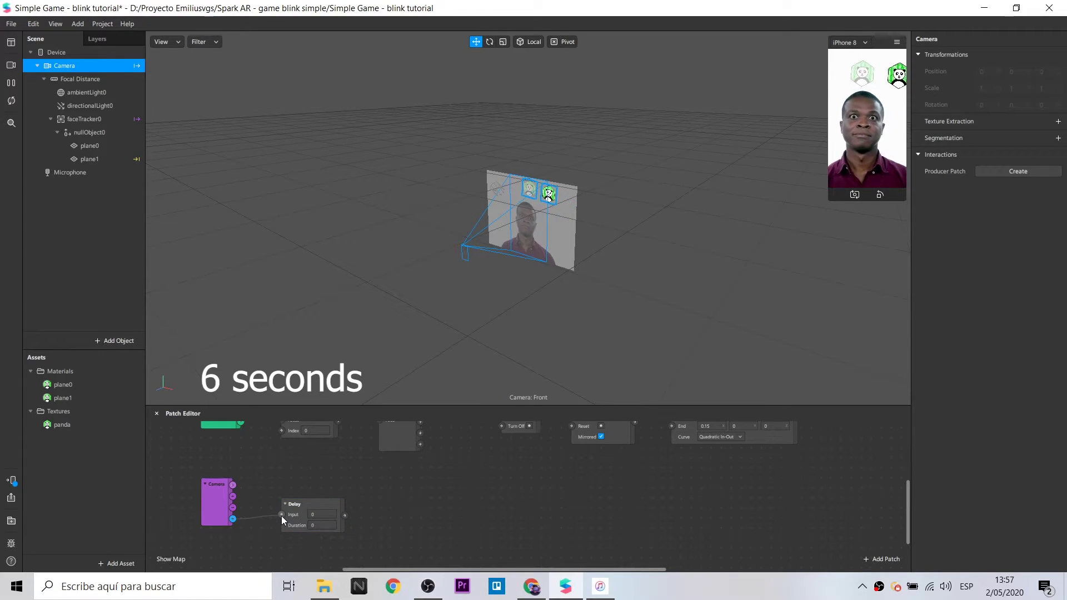
left_click(312, 526)
type("6")
left_click(430, 519)
Add a Pulse patch beside the Delay patch and connect the Delay output to it.
double_click(472, 491)
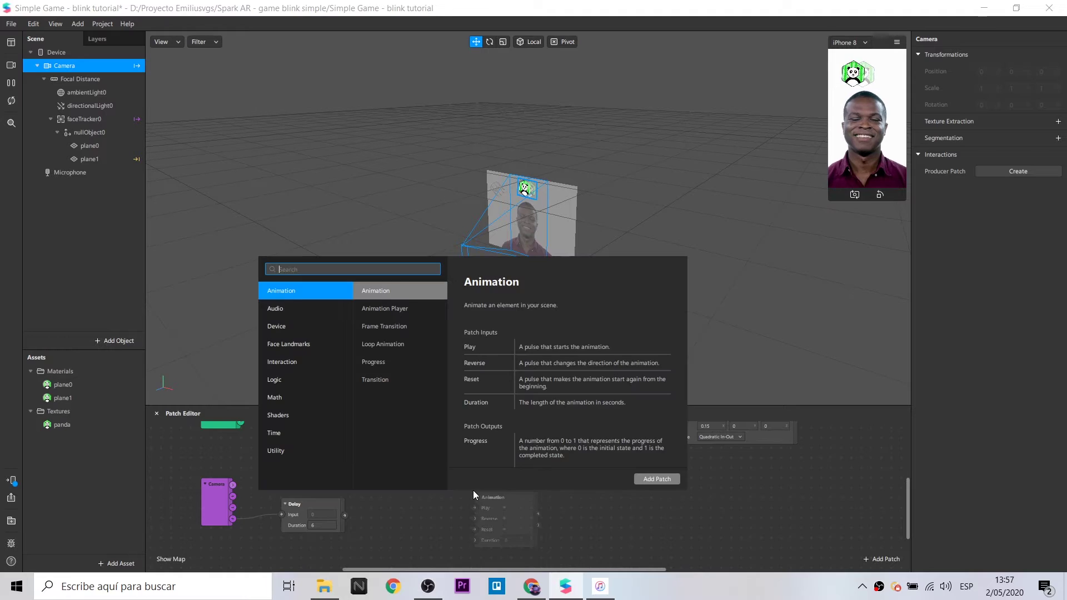
type("pulse")
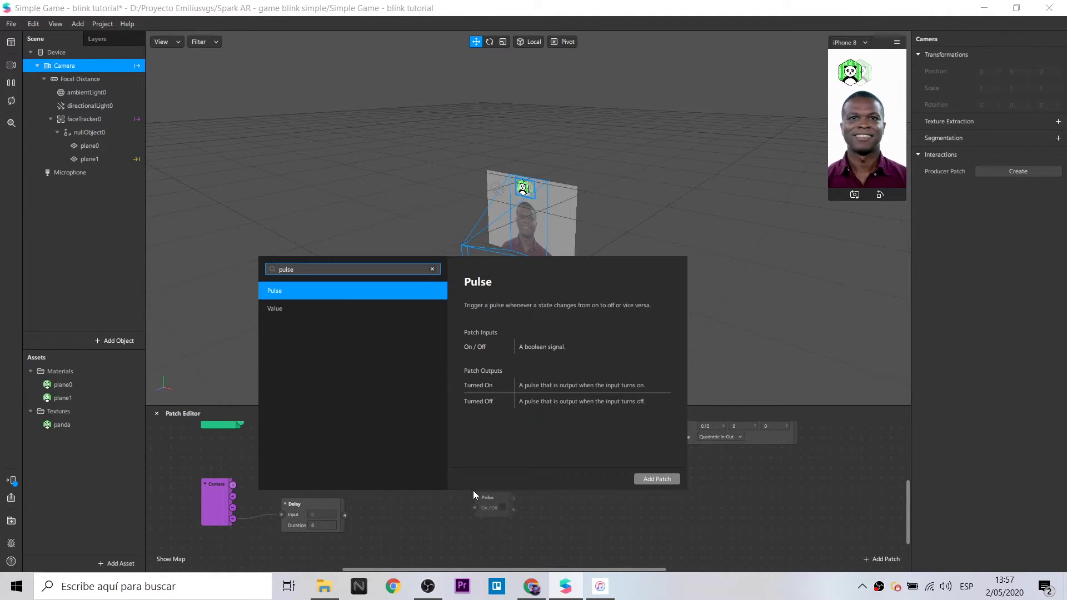
left_click(671, 479)
left_click_drag(482, 496, 381, 515)
Add a second Switch patch after Pulse and connect Pulse's first output to its Flip input.
double_click(468, 512)
type("switch")
key("Return")
left_click_drag(485, 519, 441, 504)
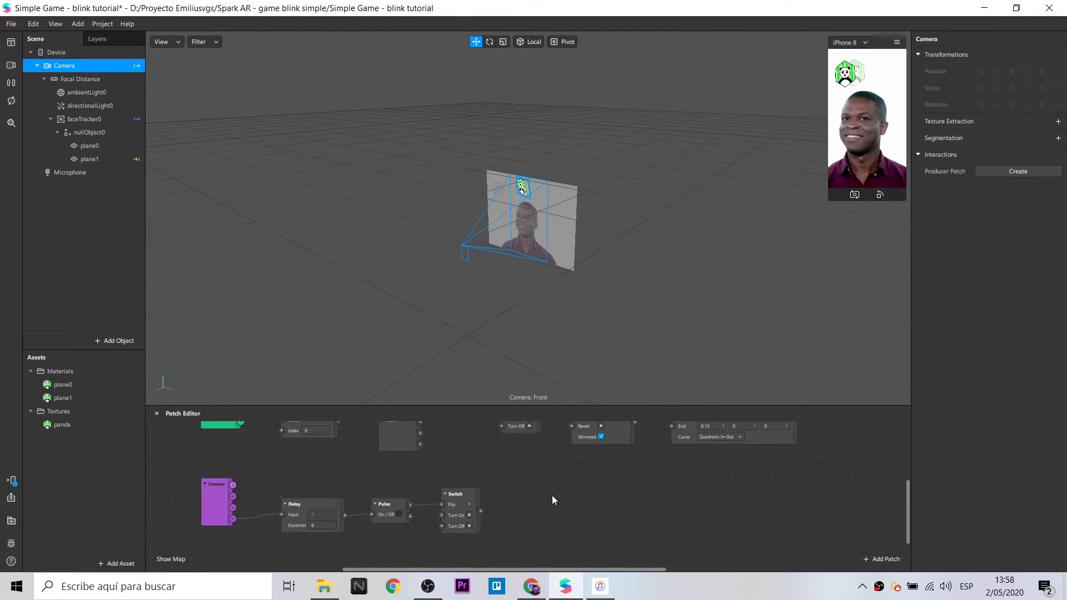
Create Visible property patches for both plane0 and plane1 and arrange them one above the other after the Switch.
left_click(78, 146)
left_click(89, 160, "ctrl")
left_click(917, 88)
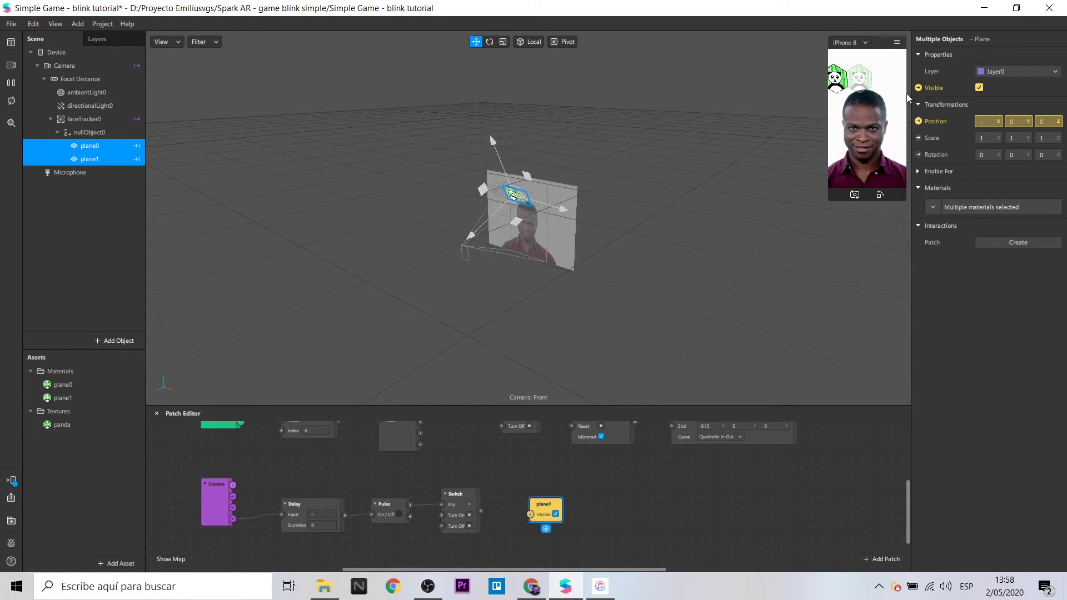
left_click_drag(546, 504, 547, 474)
left_click_drag(548, 512, 560, 522)
left_click_drag(549, 477, 569, 478)
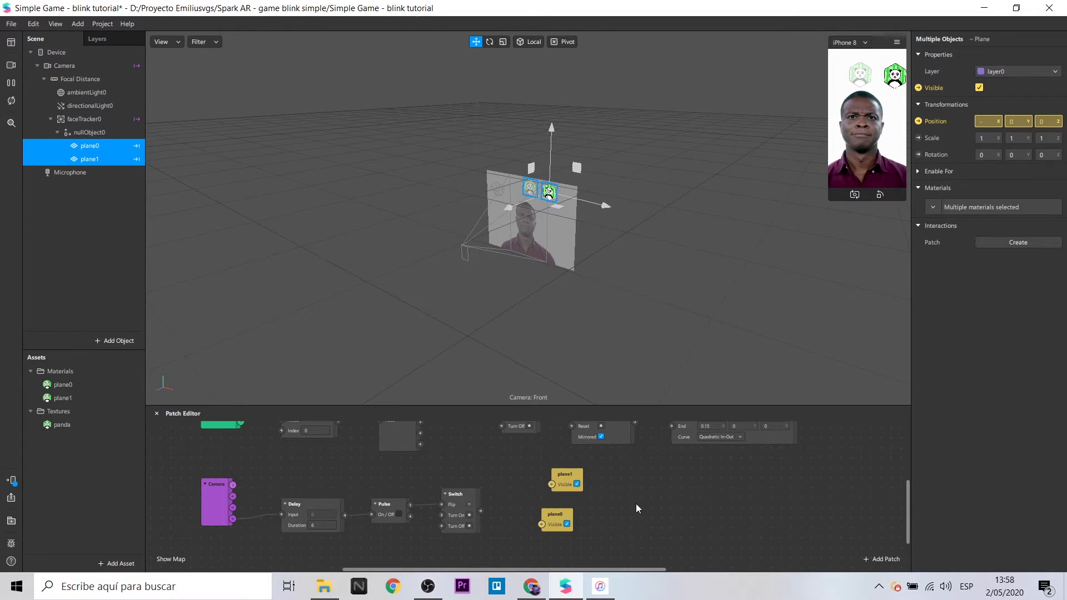
Add a Not patch after the second Switch and connect the Switch through it to both planes' Visible patches.
right_click(522, 510)
type("not")
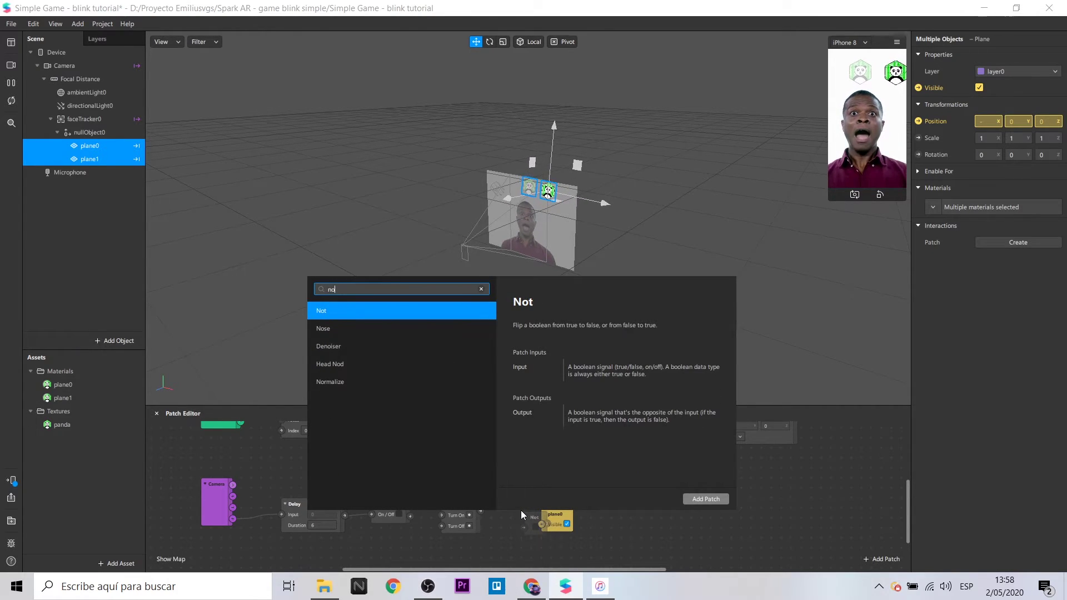
left_click(705, 498)
left_click(562, 521)
left_click_drag(564, 520, 574, 530)
left_click_drag(566, 477, 566, 497)
left_click_drag(480, 511, 551, 534)
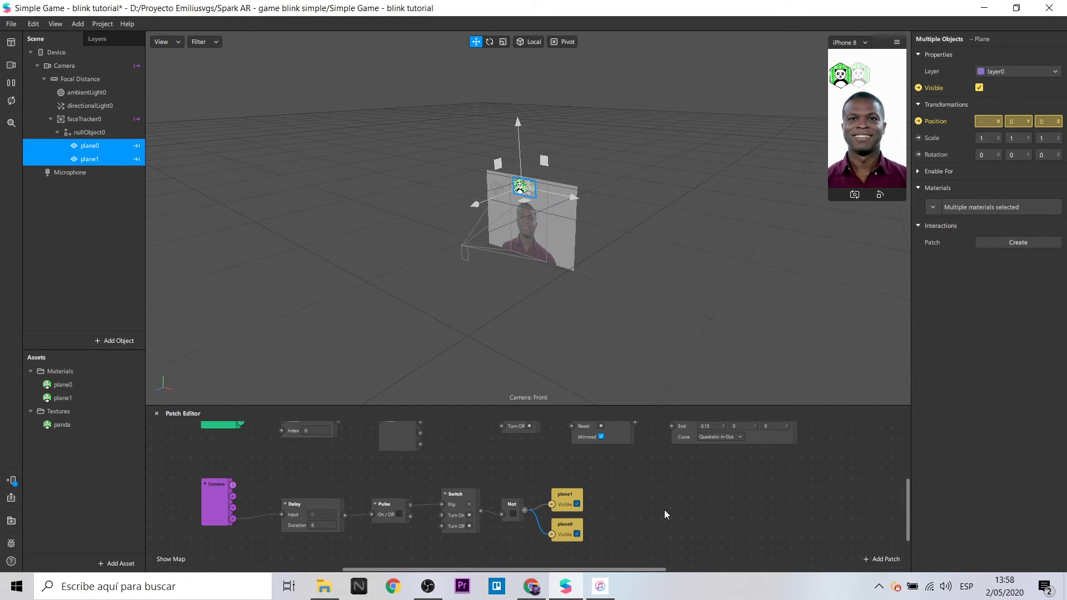
left_click(82, 245)
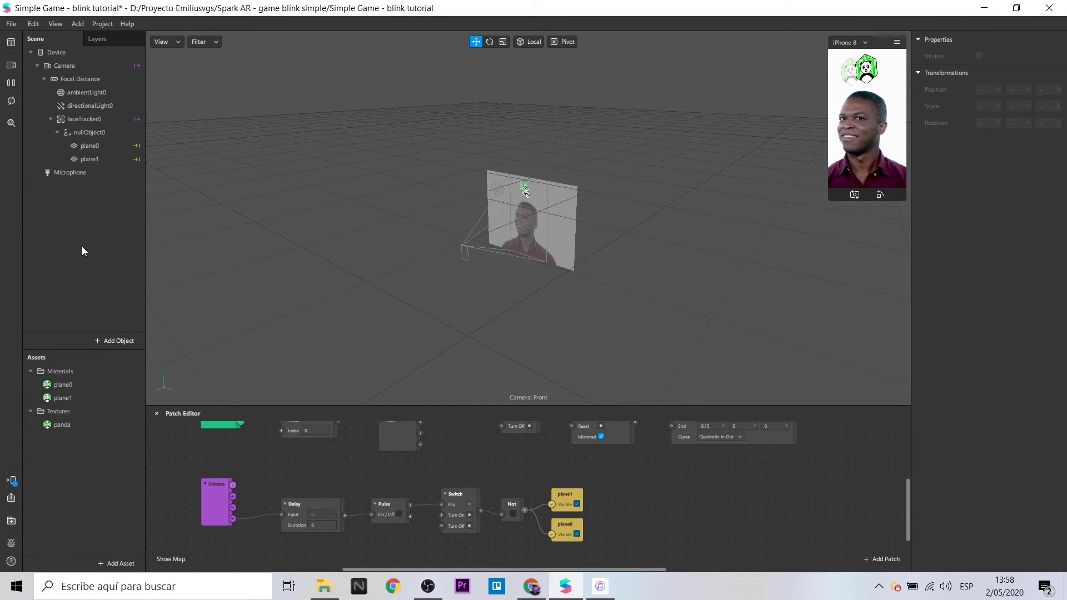
Add a third plane under nullObject0 and assign it a newly created material.
left_click(115, 138)
right_click(115, 137)
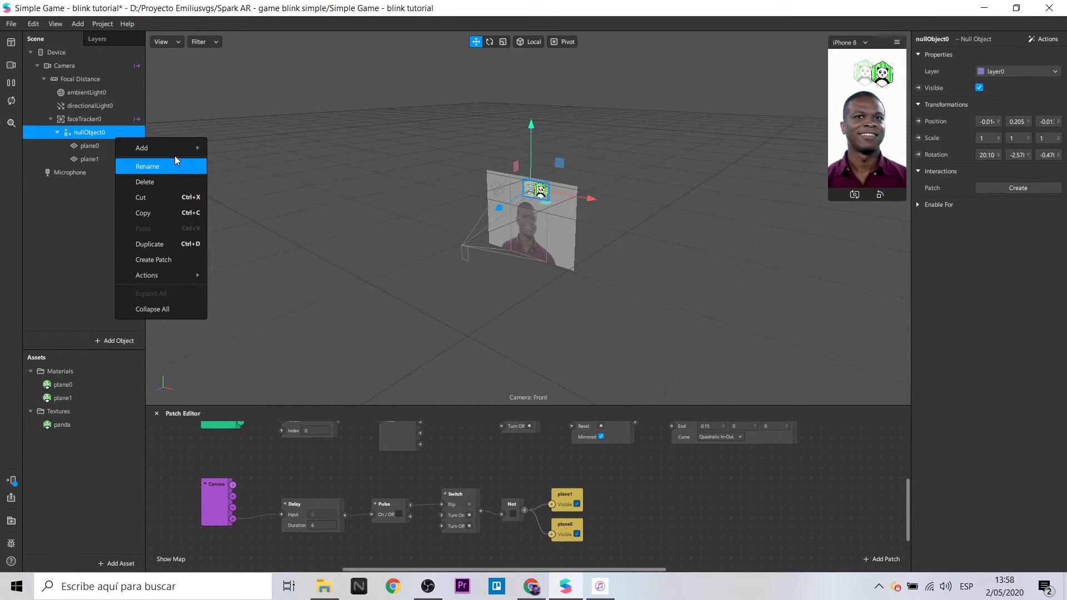
mouse_move(174, 149)
left_click(268, 213)
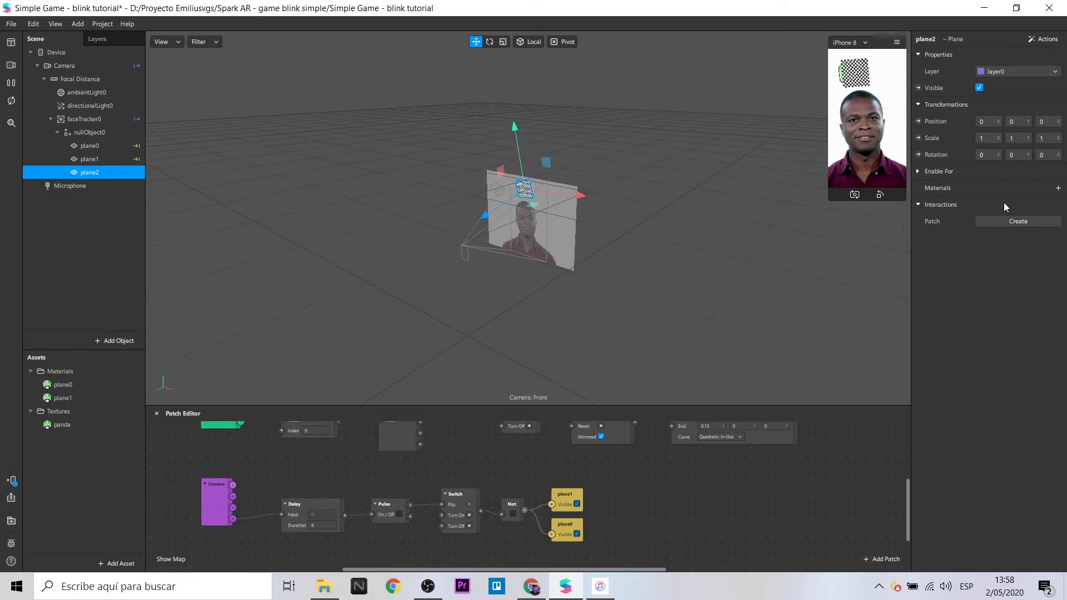
left_click(1058, 188)
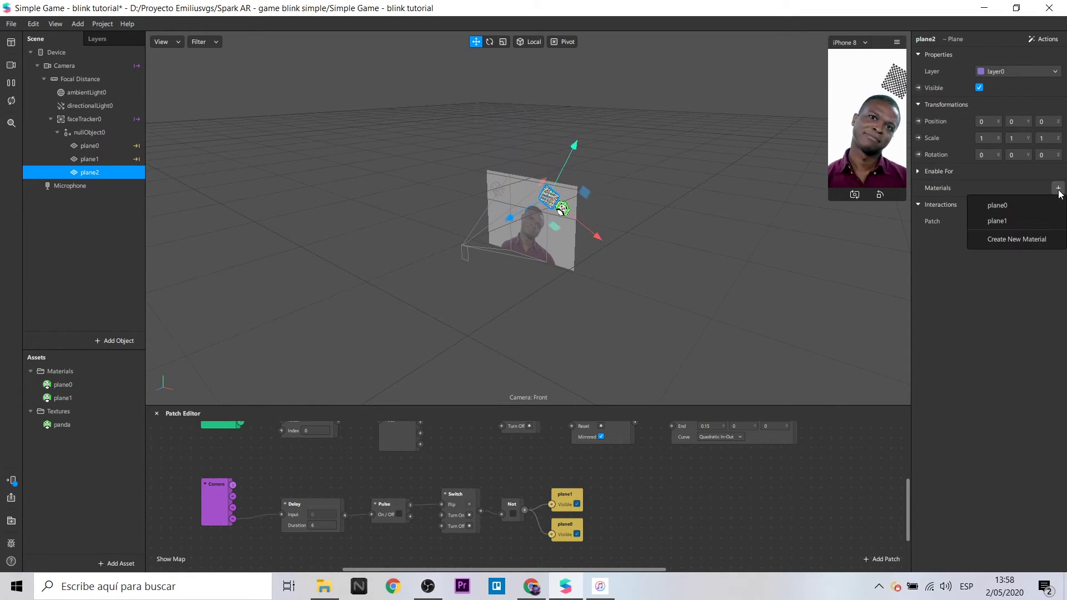
left_click(1052, 238)
Set the new material's shader type to Flat and import the timeout image as its diffuse texture.
left_click(68, 411)
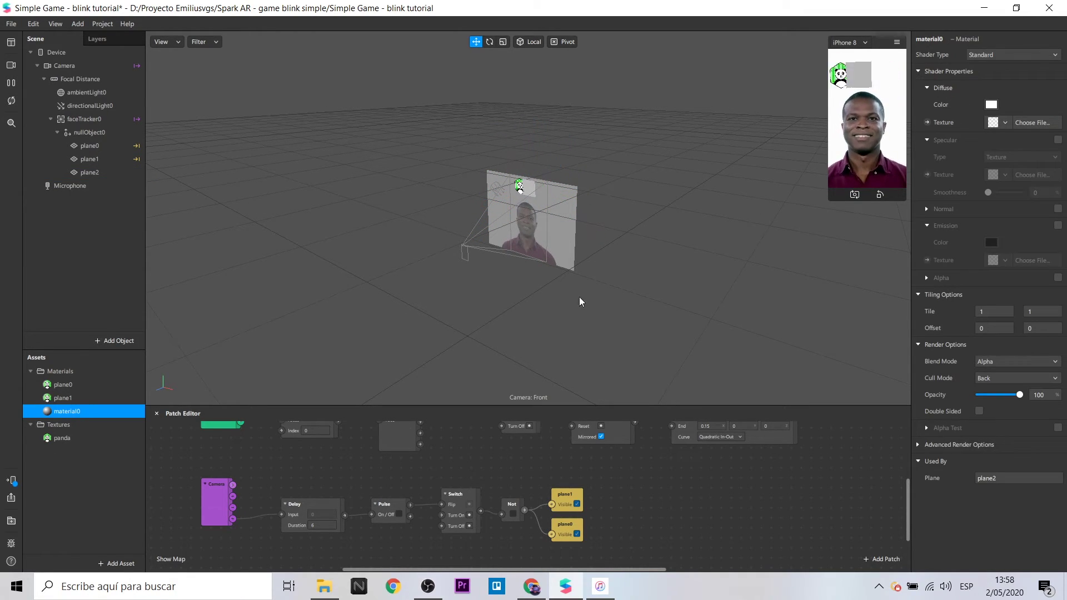
left_click(1005, 55)
left_click(1011, 85)
left_click(1007, 122)
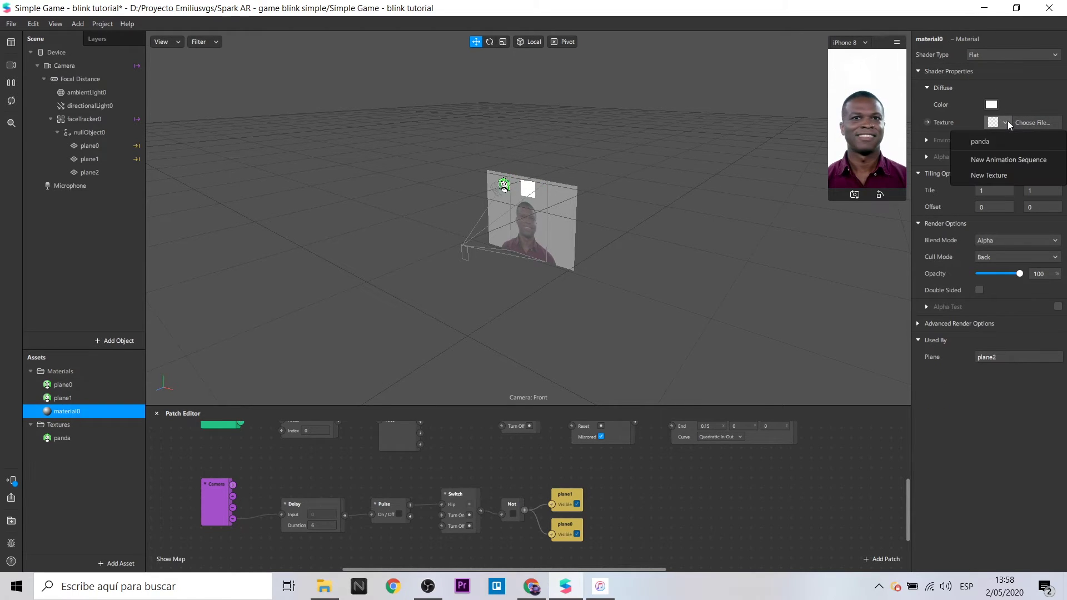
left_click(988, 175)
left_click(406, 143)
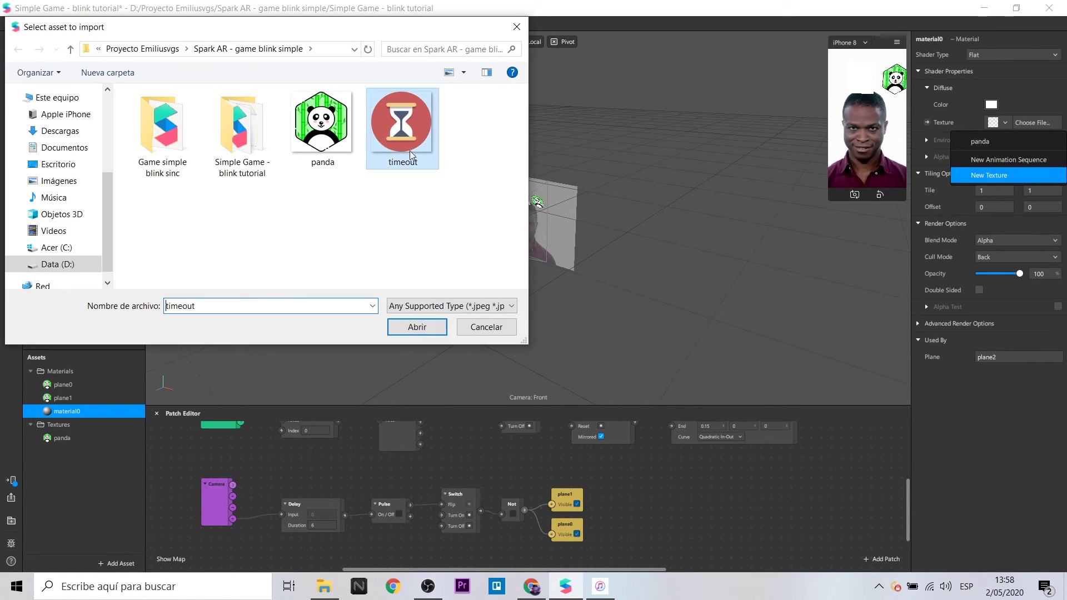
left_click(414, 328)
left_click(64, 451)
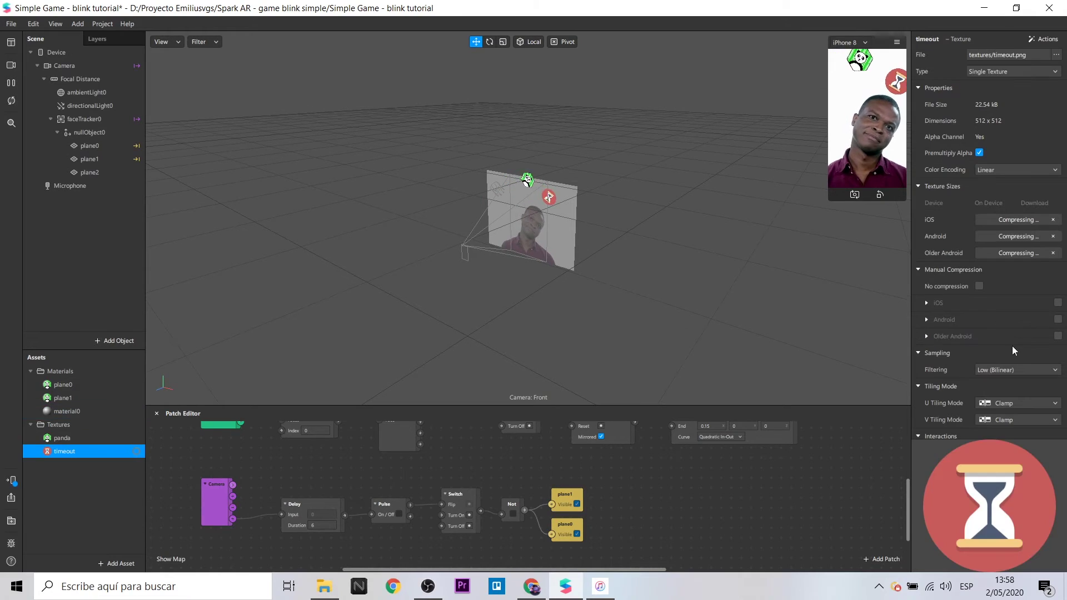
left_click(84, 412)
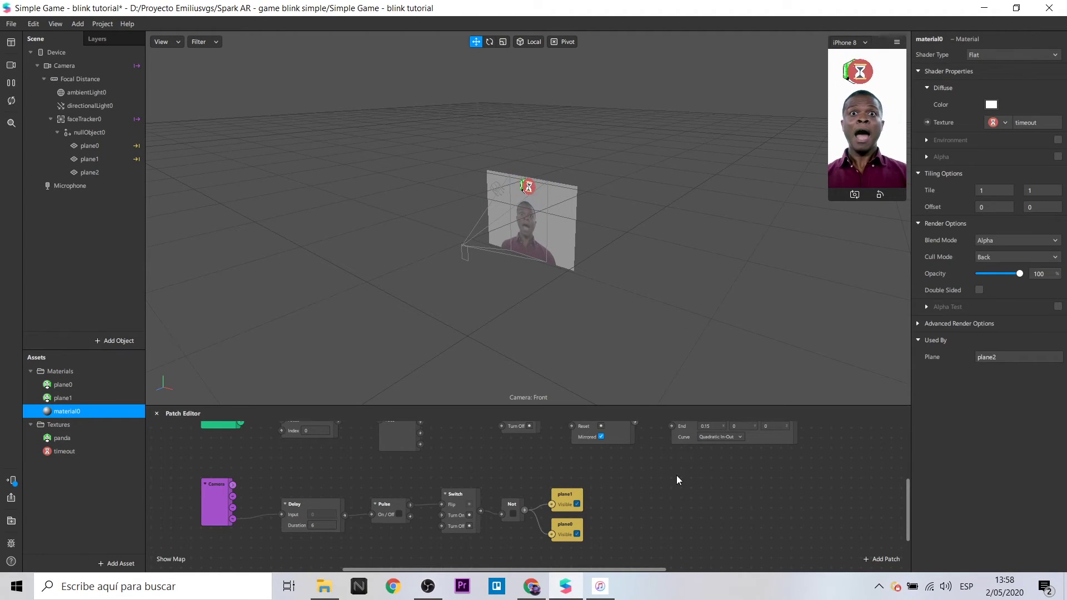
Create a Visible property patch for plane2 and connect the second Switch's output directly to it.
left_click(103, 172)
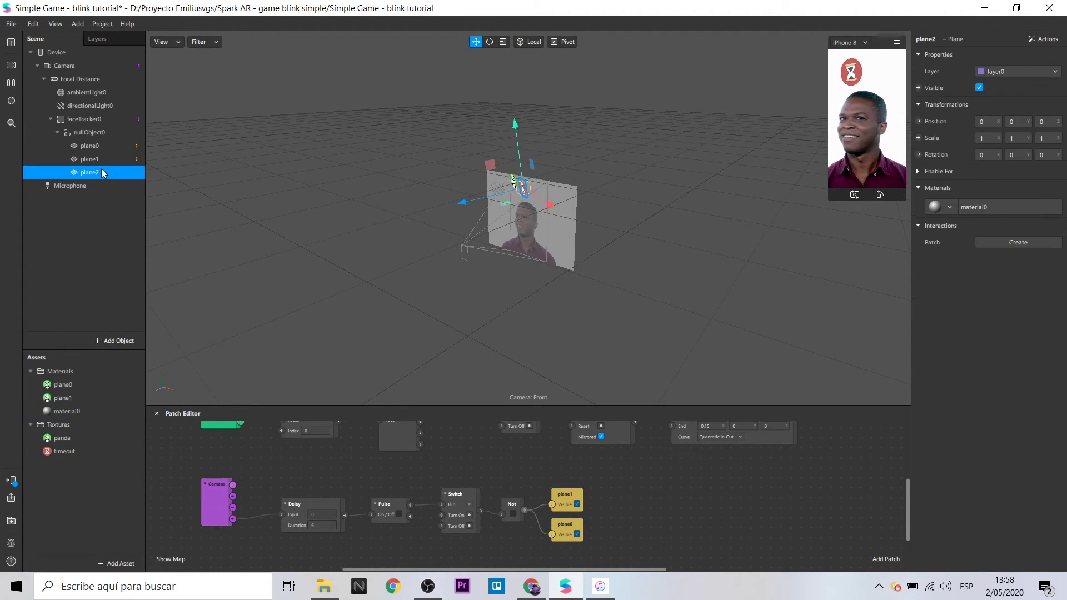
left_click(918, 88)
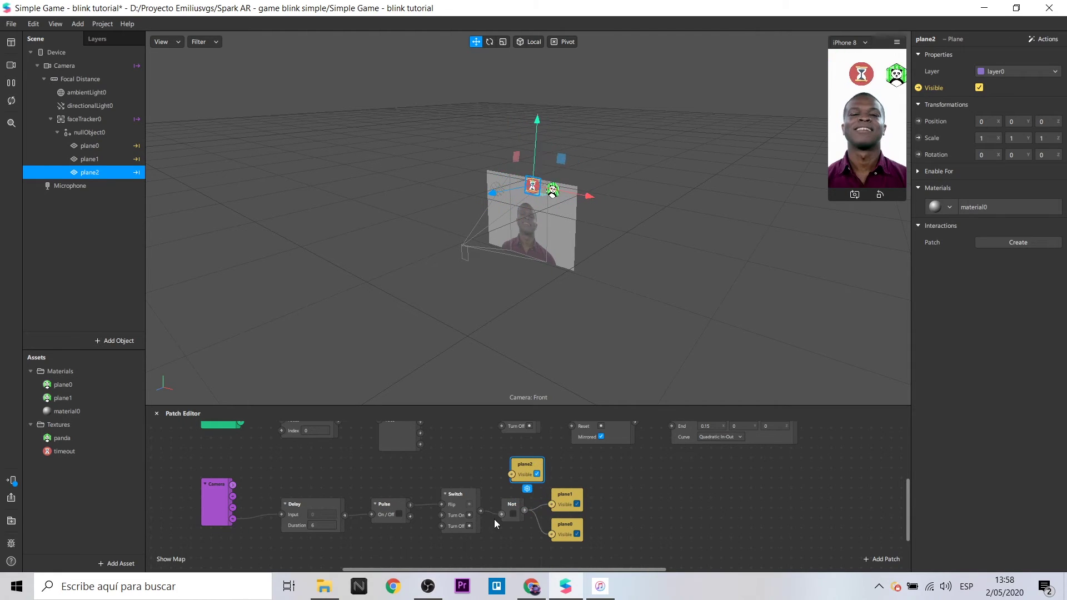
left_click_drag(480, 511, 512, 474)
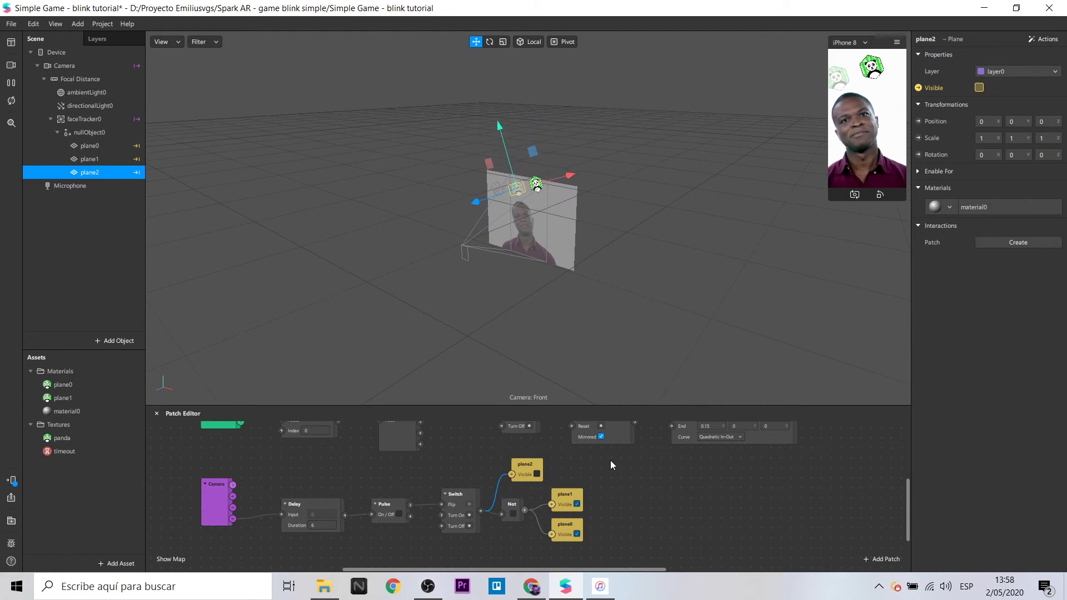